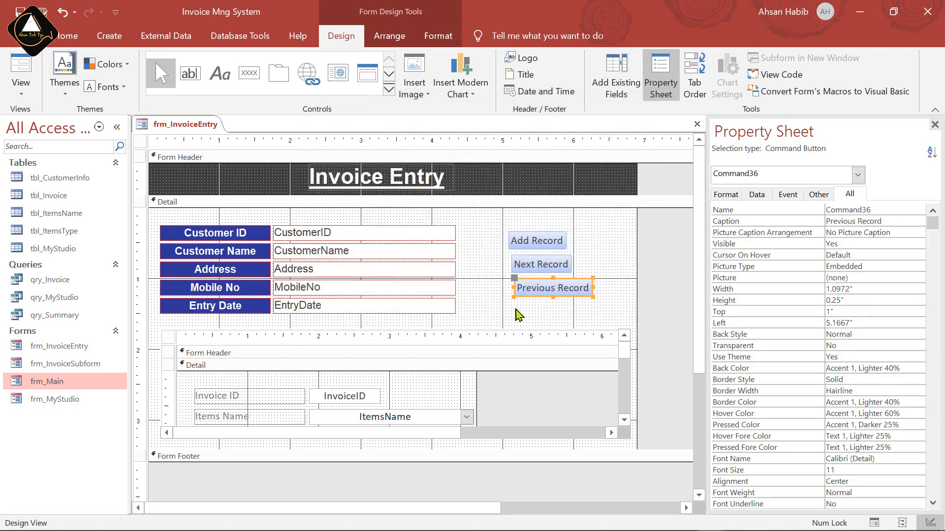
{"action": "left_click", "coordinate": [533, 316]}
{"action": "left_click", "coordinate": [257, 81]}
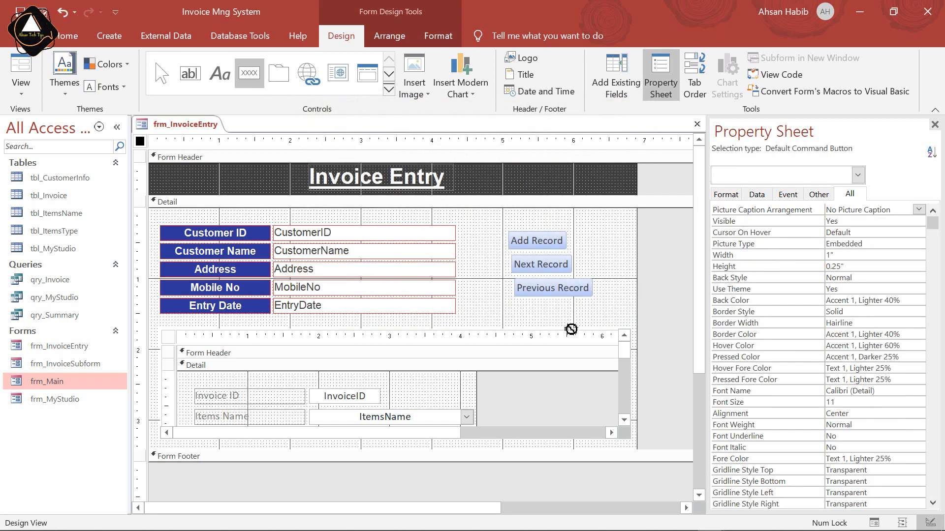
{"action": "left_click", "coordinate": [515, 304]}
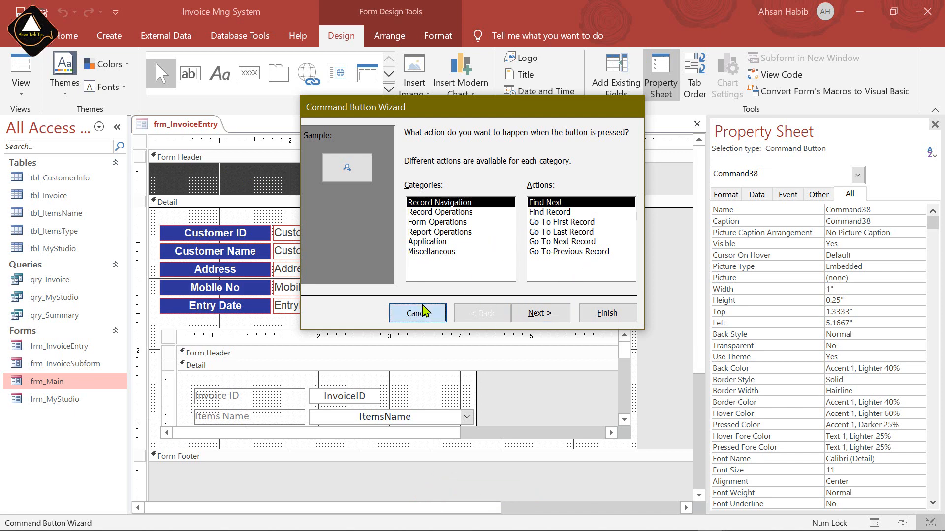
{"action": "left_click", "coordinate": [418, 313]}
{"action": "key", "text": "Delete"}
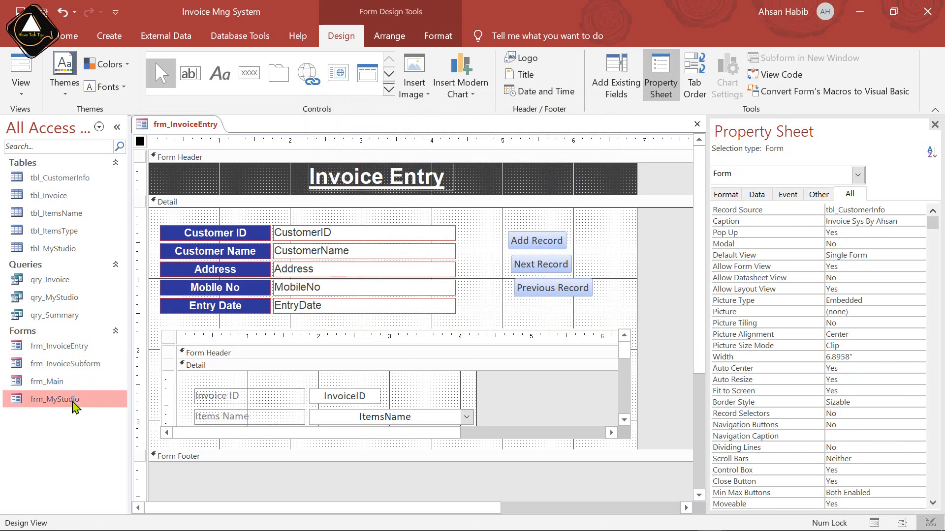
- Open frm_MyStudio in Design View, copy its Home button and paste it into the Detail section of frm_InvoiceEntry
{"action": "right_click", "coordinate": [73, 400]}
{"action": "left_click", "coordinate": [135, 246]}
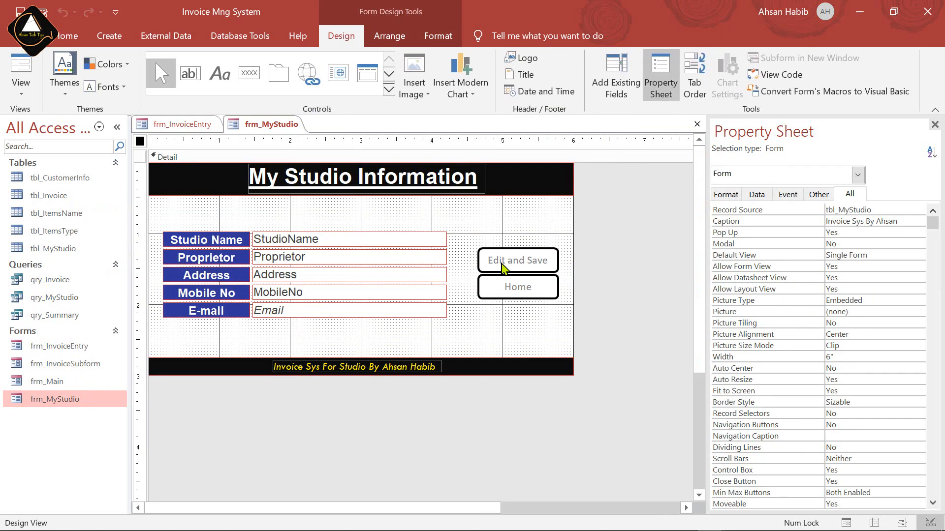
{"action": "left_click", "coordinate": [506, 293]}
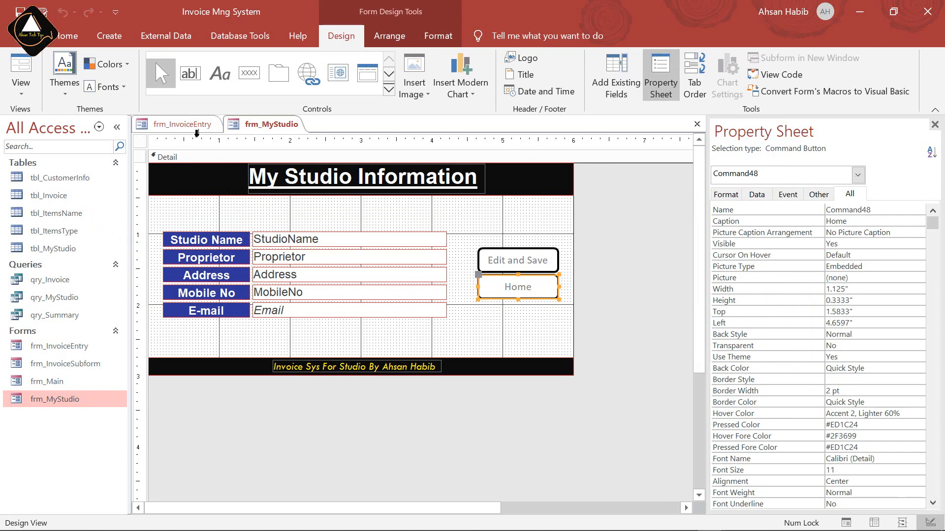
{"action": "left_click", "coordinate": [190, 124]}
{"action": "right_click", "coordinate": [492, 290]}
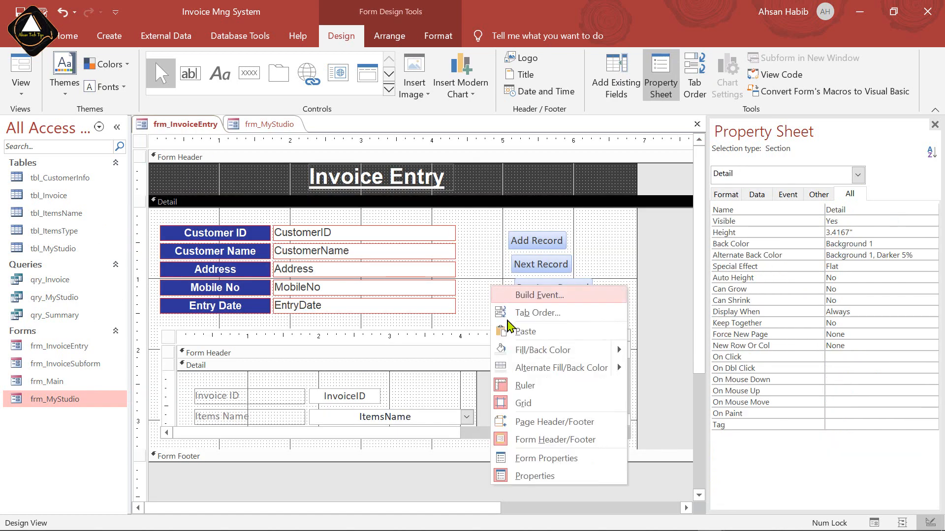
{"action": "left_click", "coordinate": [512, 327]}
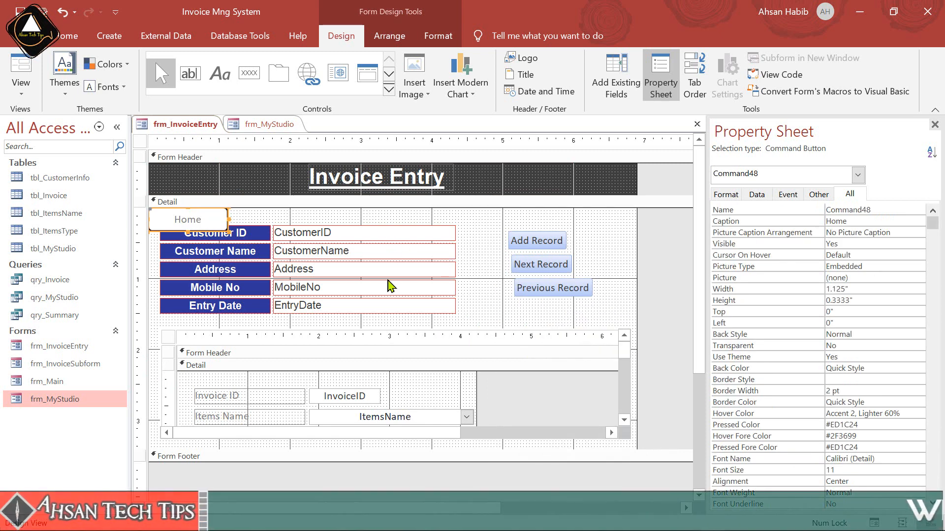
- Move the pasted Home button directly below the Previous Record button, at about 4.96" left and 1.29" top
{"action": "key", "text": "Right"}
{"action": "key", "text": "Right"}
{"action": "key", "text": "Right"}
{"action": "key", "text": "Right"}
{"action": "key", "text": "Right"}
{"action": "key", "text": "Right"}
{"action": "key", "text": "Right"}
{"action": "key", "text": "Right"}
{"action": "key", "text": "Down"}
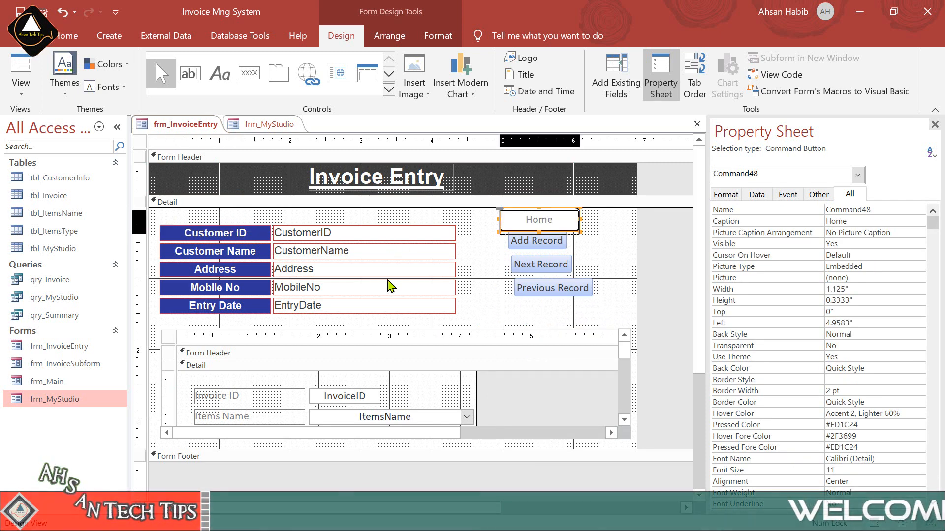
{"action": "key", "text": "Down"}
{"action": "key", "text": "Down"}
{"action": "key", "text": "Down"}
{"action": "key", "text": "Down"}
{"action": "key", "text": "Down"}
{"action": "key", "text": "Down"}
{"action": "key", "text": "Down"}
{"action": "key", "text": "Down"}
{"action": "key", "text": "Down"}
{"action": "key", "text": "Down"}
{"action": "key", "text": "Down"}
{"action": "key", "text": "Down"}
{"action": "key", "text": "Down"}
{"action": "key", "text": "Down"}
{"action": "key", "text": "Down"}
{"action": "key", "text": "Down"}
{"action": "key", "text": "Down"}
{"action": "key", "text": "Down"}
{"action": "key", "text": "Down"}
{"action": "key", "text": "Down"}
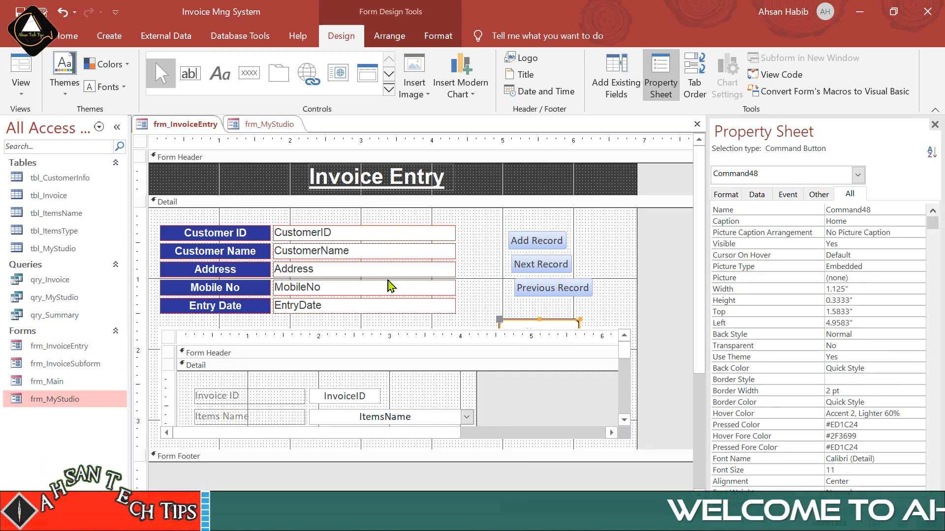
{"action": "key", "text": "Up"}
{"action": "key", "text": "Up"}
{"action": "key", "text": "Up"}
{"action": "key", "text": "Up"}
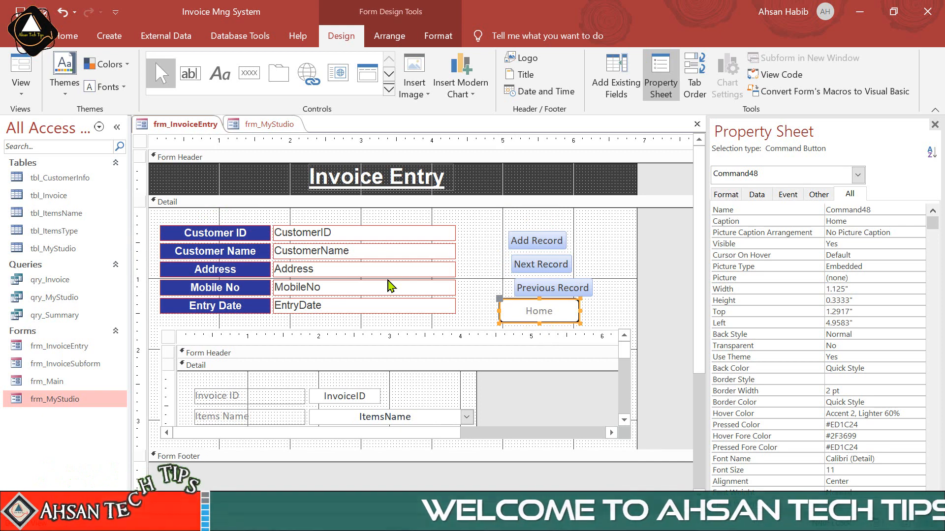
{"action": "left_click", "coordinate": [470, 242]}
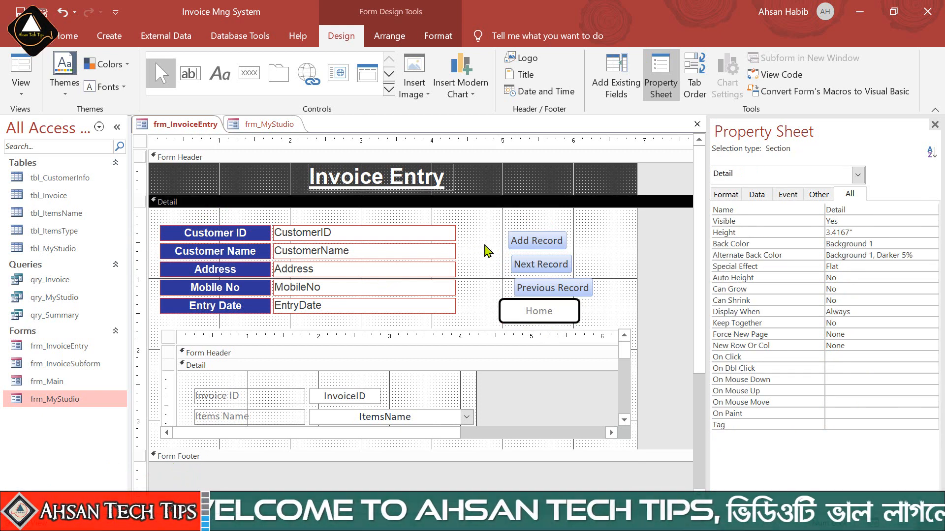
- Try to pick up the formatting of the Home button on frm_MyStudio with Format Painter
{"action": "left_click", "coordinate": [257, 125]}
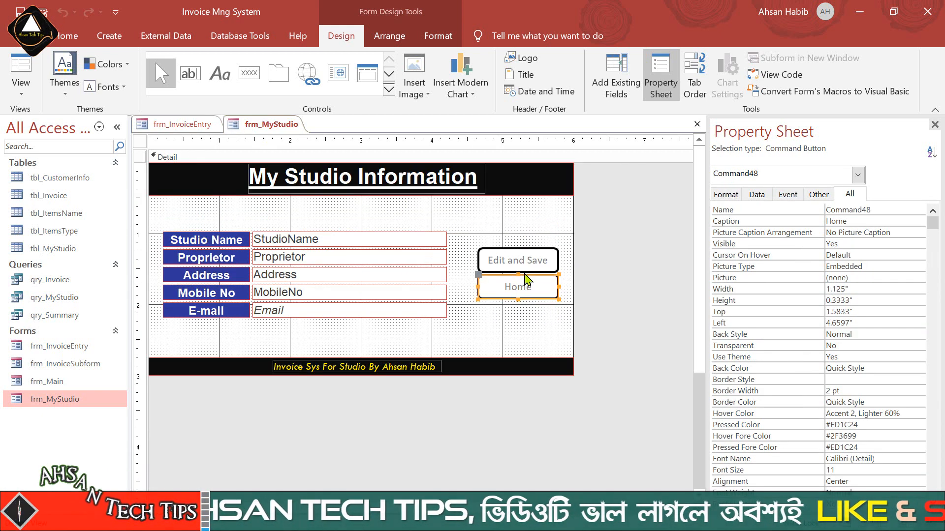
{"action": "left_click", "coordinate": [562, 229]}
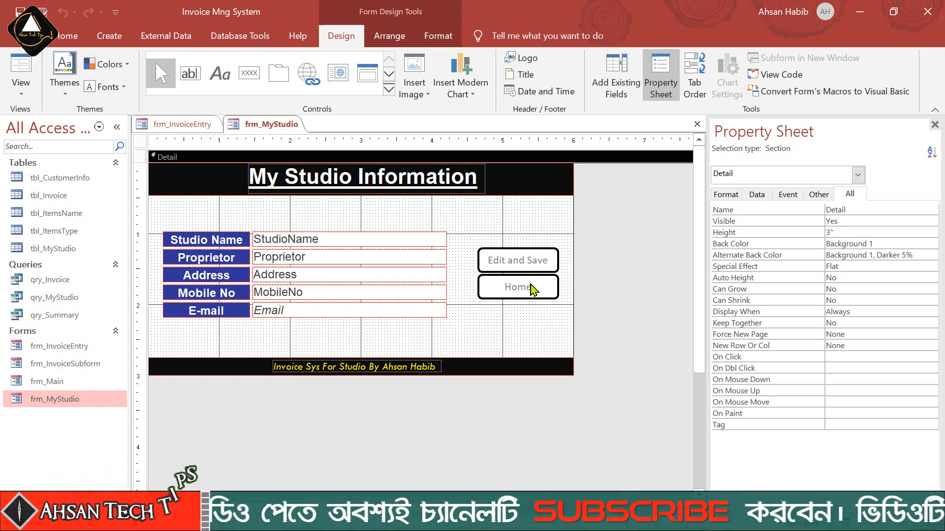
{"action": "left_click", "coordinate": [533, 289]}
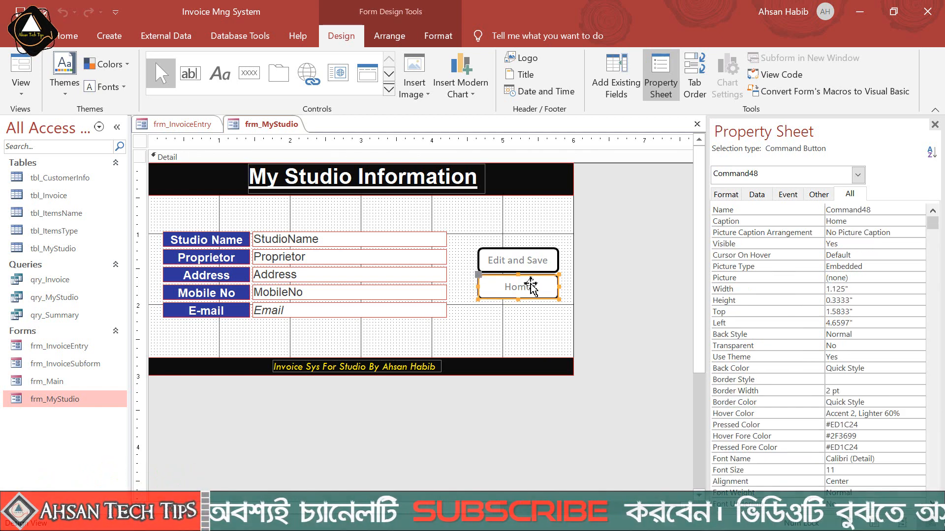
{"action": "left_click", "coordinate": [63, 37]}
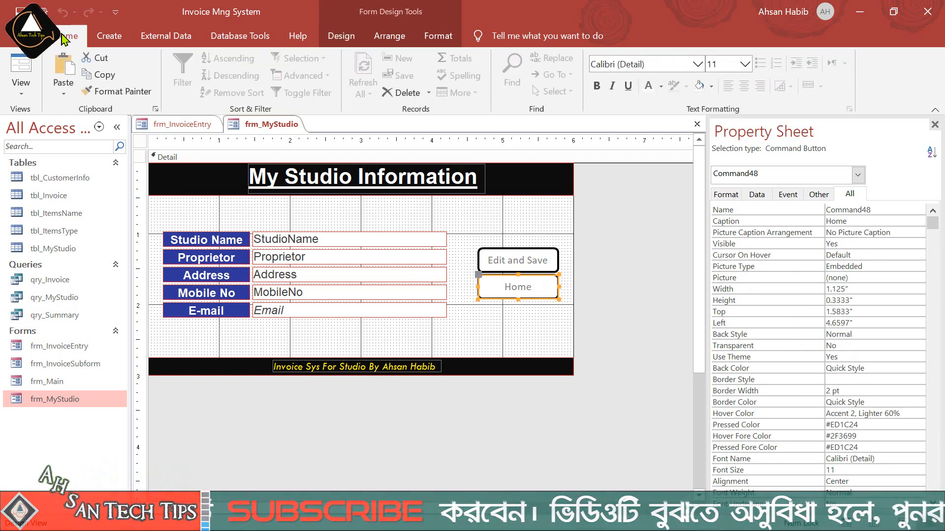
{"action": "left_click", "coordinate": [111, 90]}
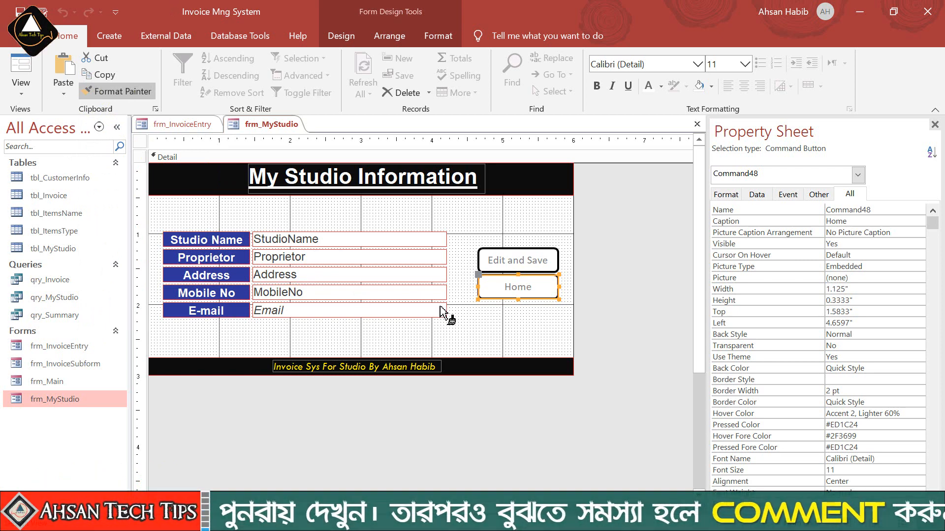
{"action": "left_click", "coordinate": [118, 92]}
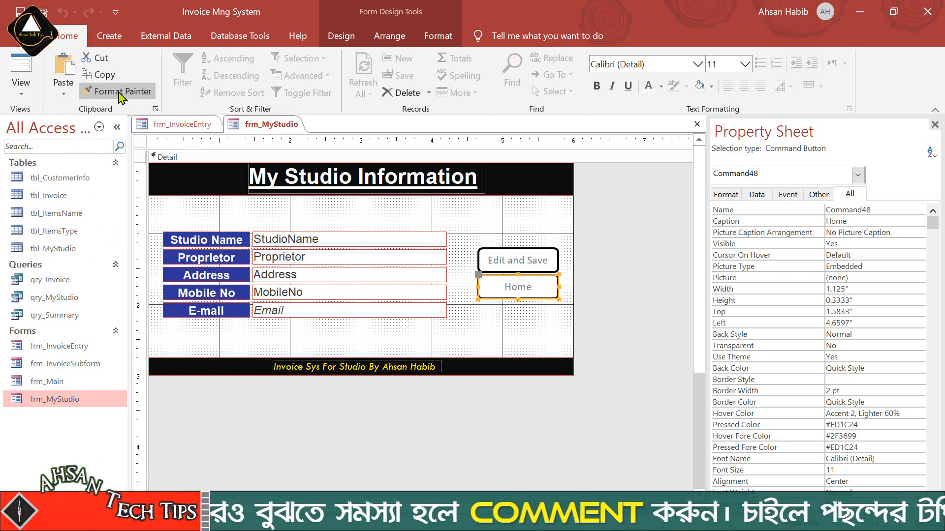
- Paste the copied Home button's formatting onto the Add Record button in frm_InvoiceEntry
{"action": "left_click", "coordinate": [199, 128]}
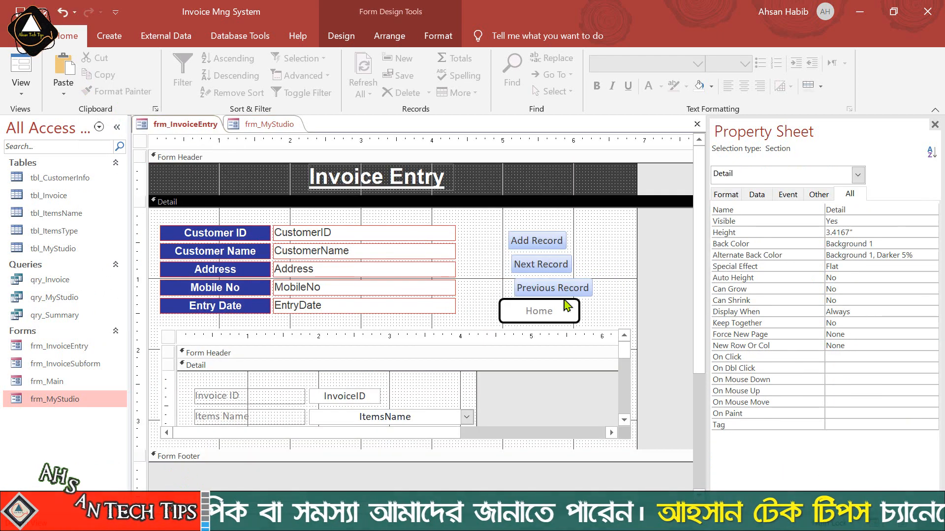
{"action": "left_click", "coordinate": [526, 243]}
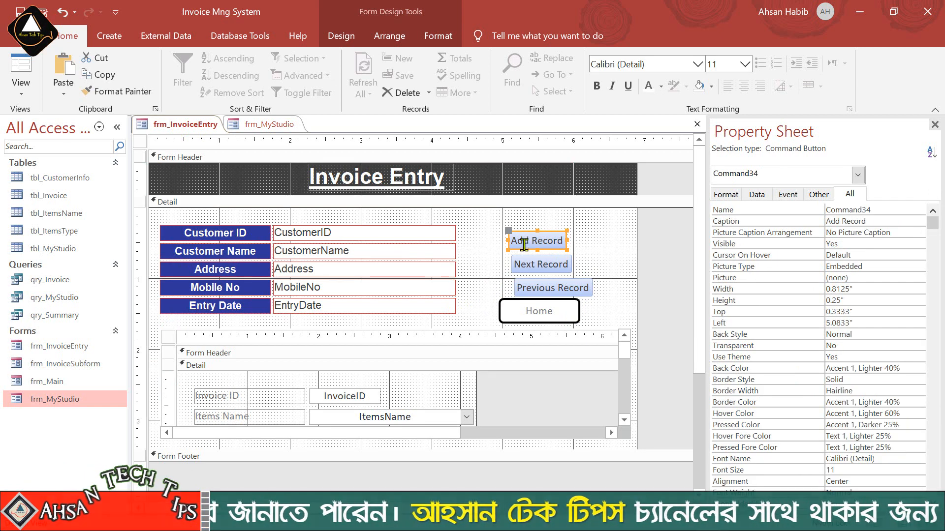
{"action": "right_click", "coordinate": [549, 235]}
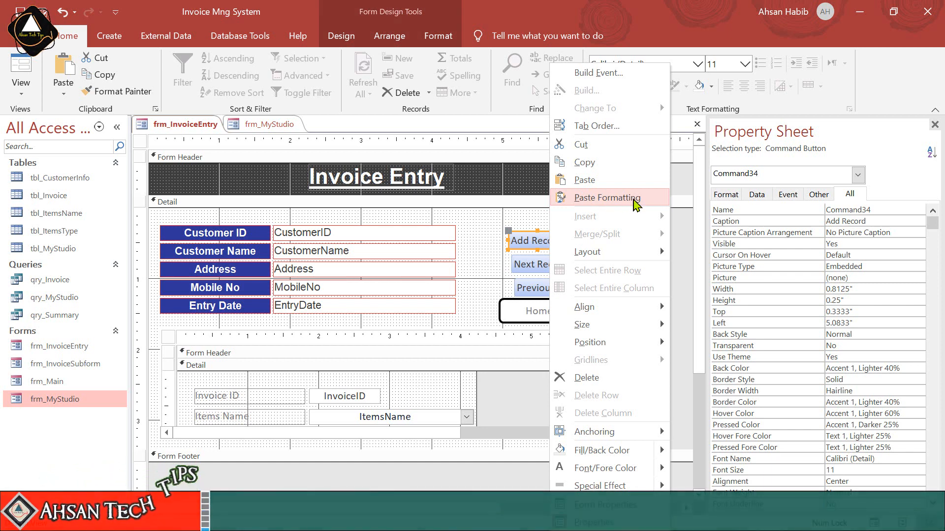
{"action": "left_click", "coordinate": [636, 200]}
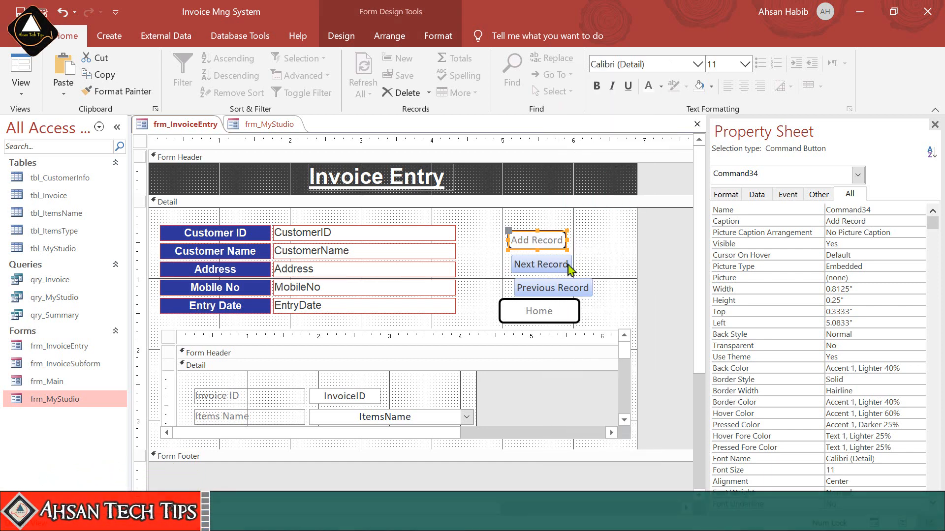
{"action": "left_click", "coordinate": [263, 126]}
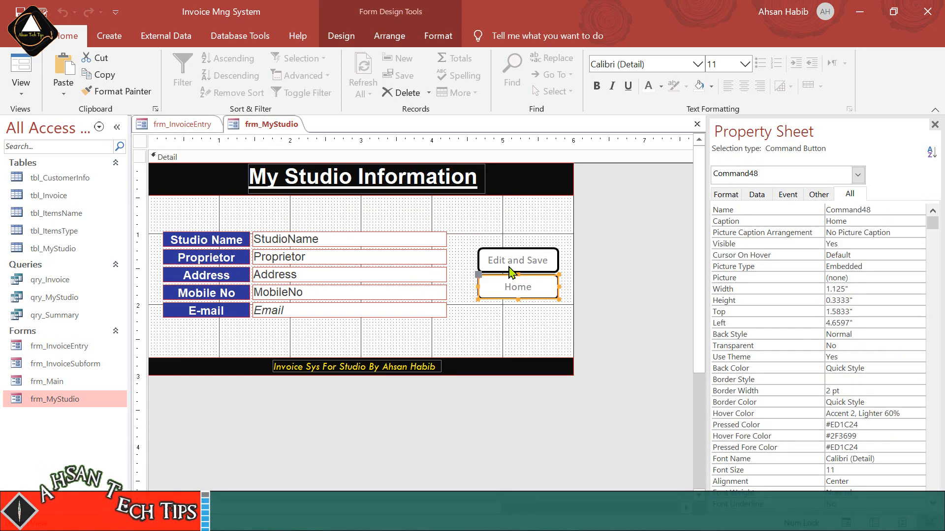
{"action": "left_click", "coordinate": [183, 126]}
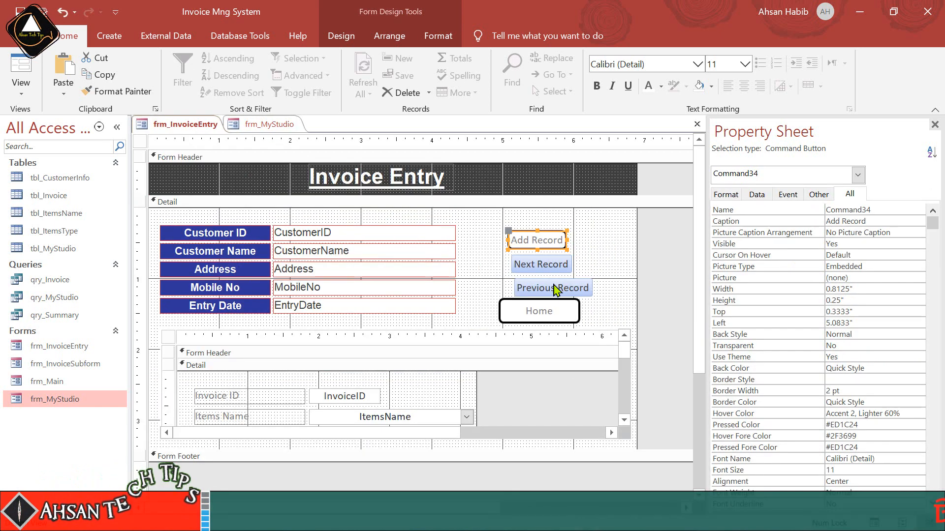
- Reduce the height of the Home button on frm_InvoiceEntry to about 0.29"
{"action": "left_click", "coordinate": [571, 252]}
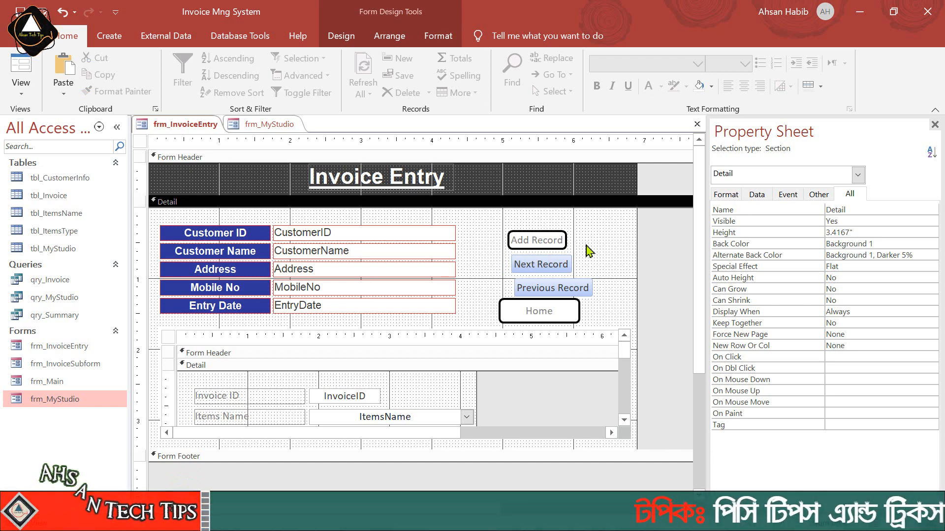
{"action": "left_click", "coordinate": [560, 315]}
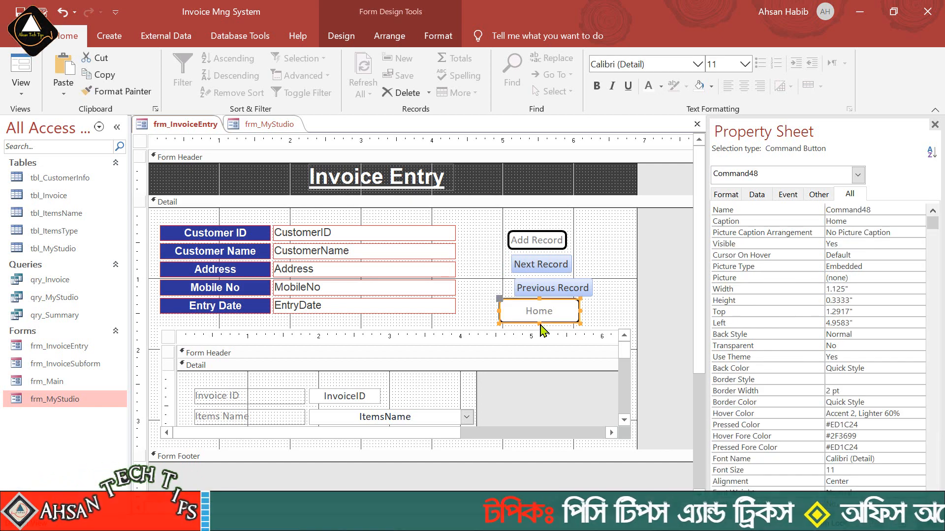
{"action": "left_click_drag", "start_coordinate": [540, 320], "coordinate": [540, 316]}
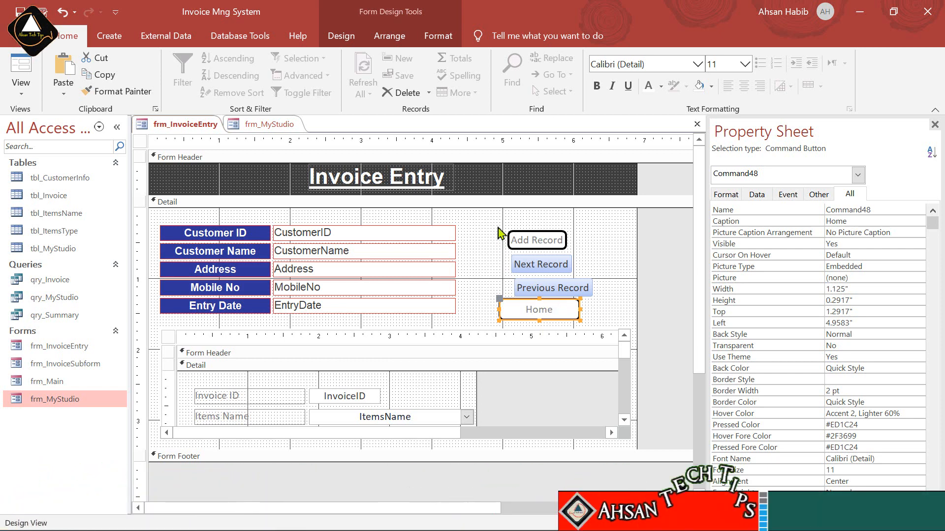
- Align the Add Record, Next Record, Previous Record and Home buttons along their left edges
{"action": "left_click_drag", "start_coordinate": [497, 225], "coordinate": [575, 320]}
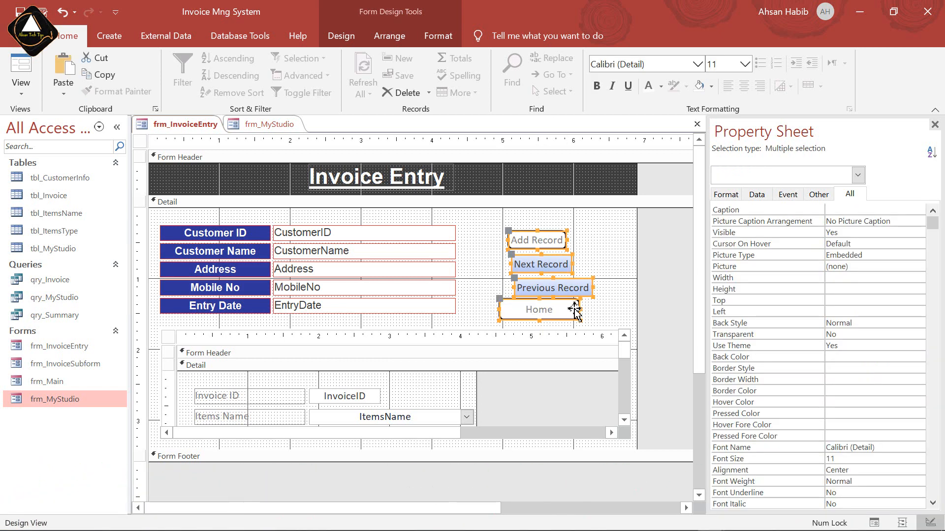
{"action": "left_click", "coordinate": [382, 41]}
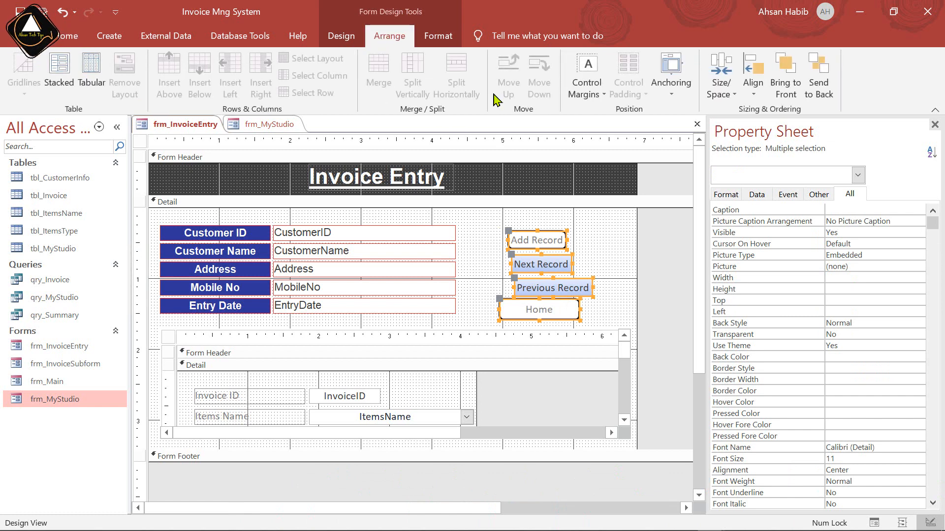
{"action": "left_click", "coordinate": [756, 104]}
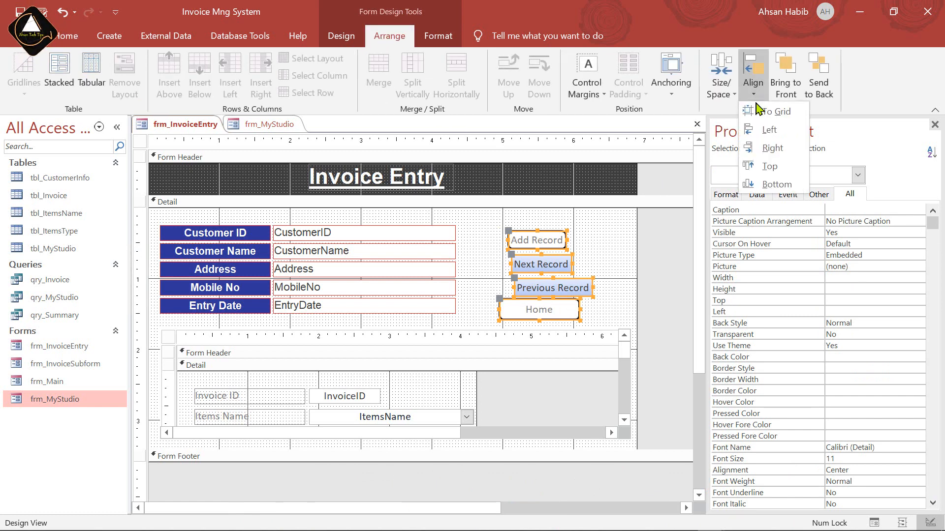
{"action": "left_click", "coordinate": [780, 134]}
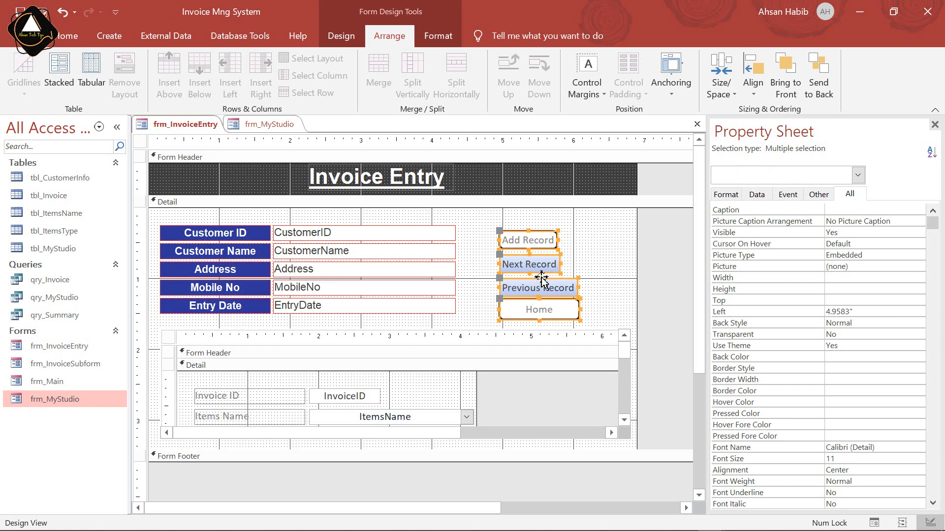
{"action": "left_click", "coordinate": [602, 250]}
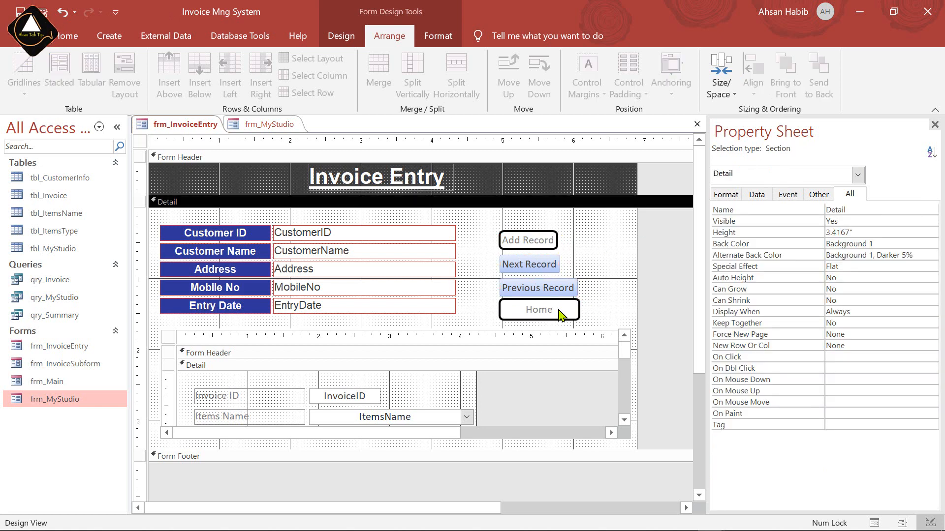
- Set the width of all four command buttons to 1.125" to match the Home button
{"action": "left_click", "coordinate": [560, 313]}
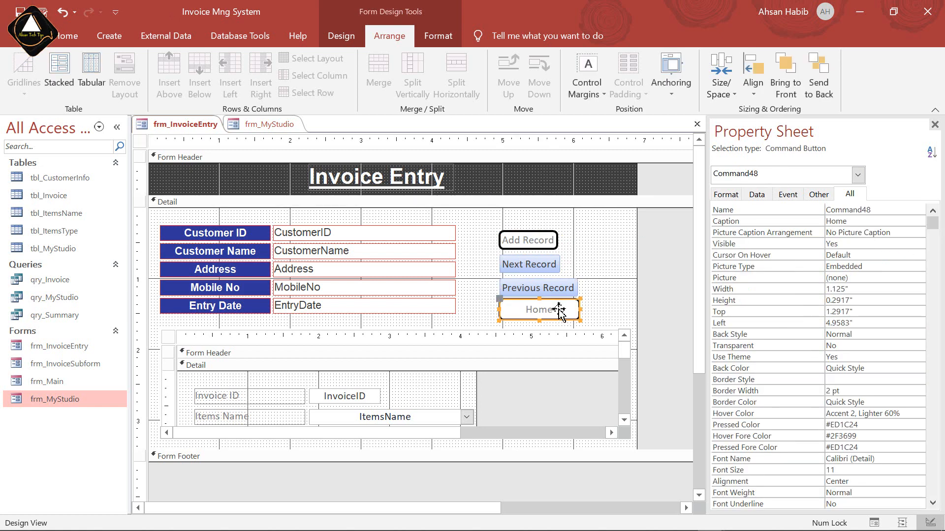
{"action": "left_click", "coordinate": [793, 289]}
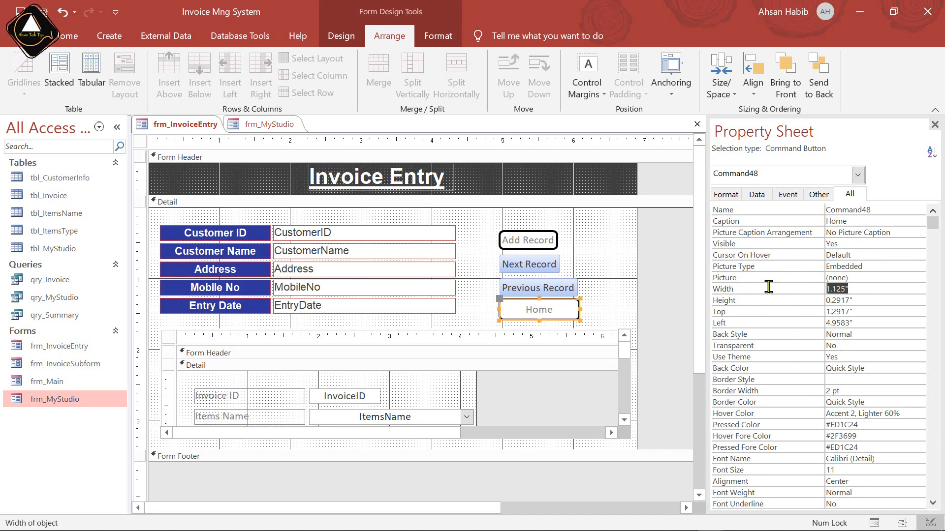
{"action": "left_click_drag", "start_coordinate": [490, 226], "coordinate": [592, 331]}
{"action": "left_click", "coordinate": [846, 279]}
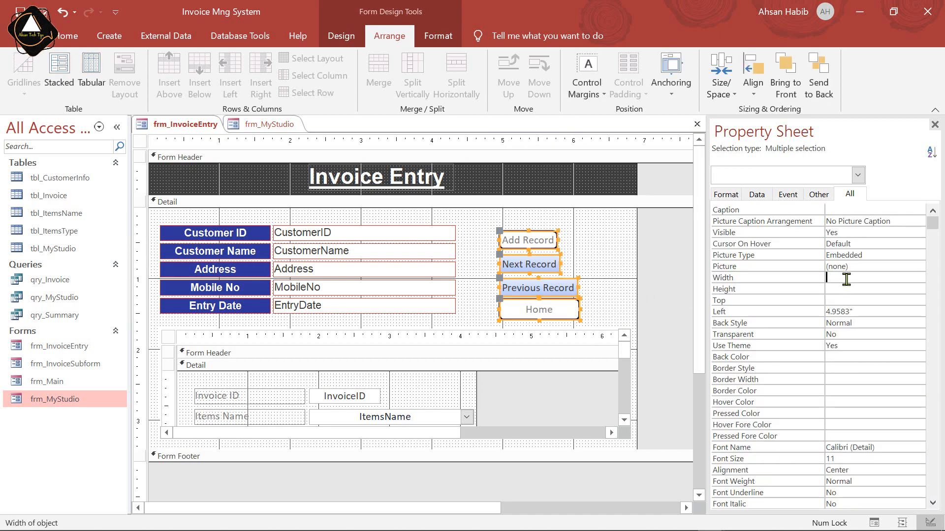
{"action": "key", "text": "Return"}
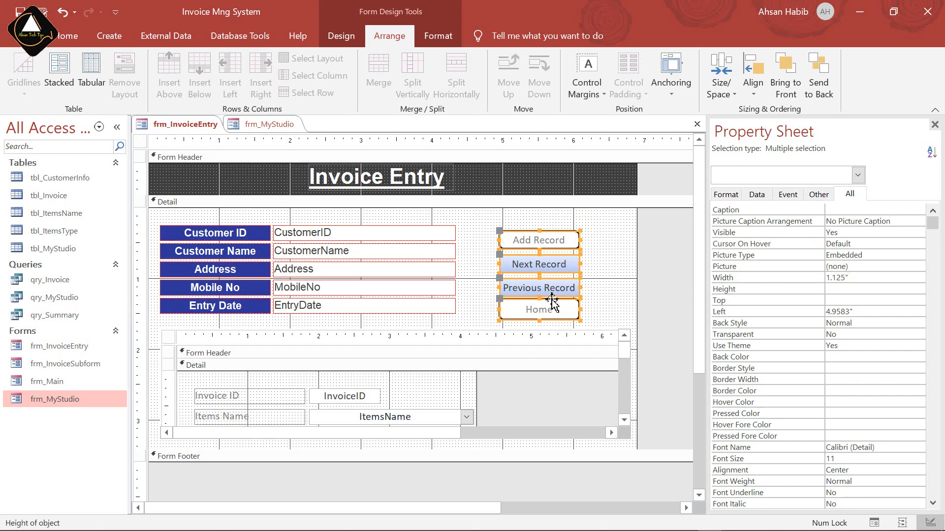
- Set the height of all four command buttons to 0.2917" to match the Home button
{"action": "left_click", "coordinate": [615, 309]}
{"action": "left_click", "coordinate": [552, 312]}
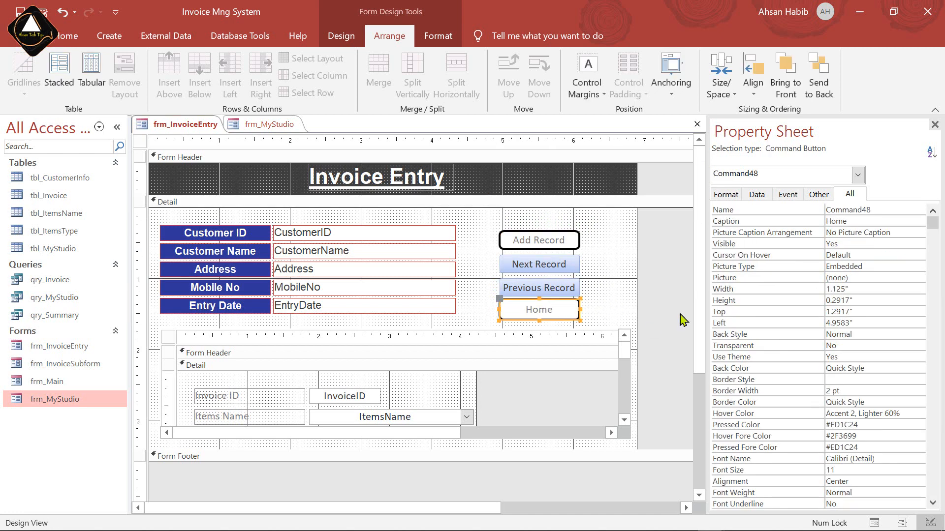
{"action": "left_click", "coordinate": [795, 300]}
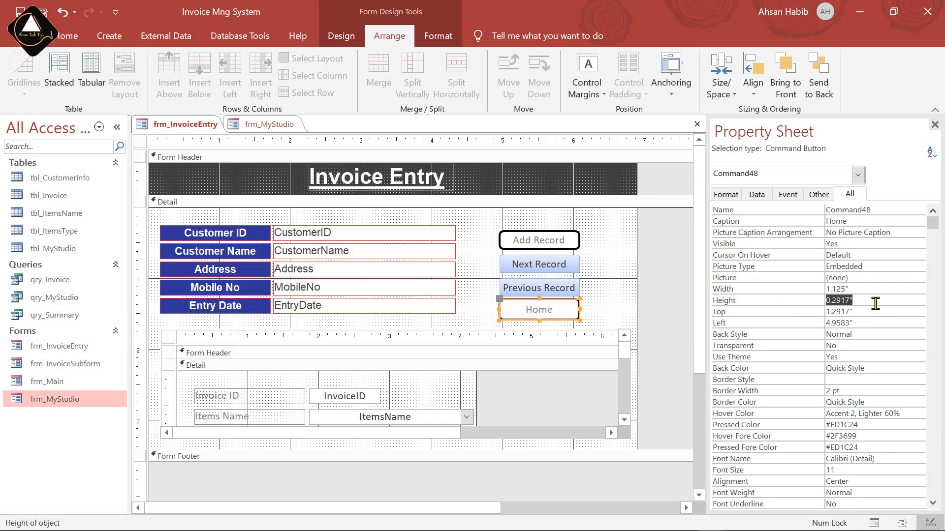
{"action": "left_click_drag", "start_coordinate": [486, 229], "coordinate": [566, 310]}
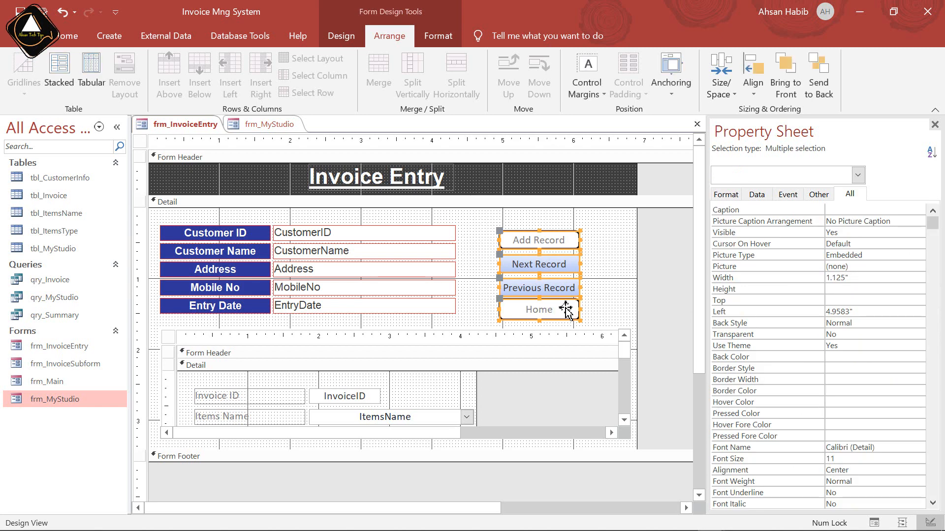
{"action": "left_click", "coordinate": [866, 291]}
{"action": "left_click", "coordinate": [828, 300]}
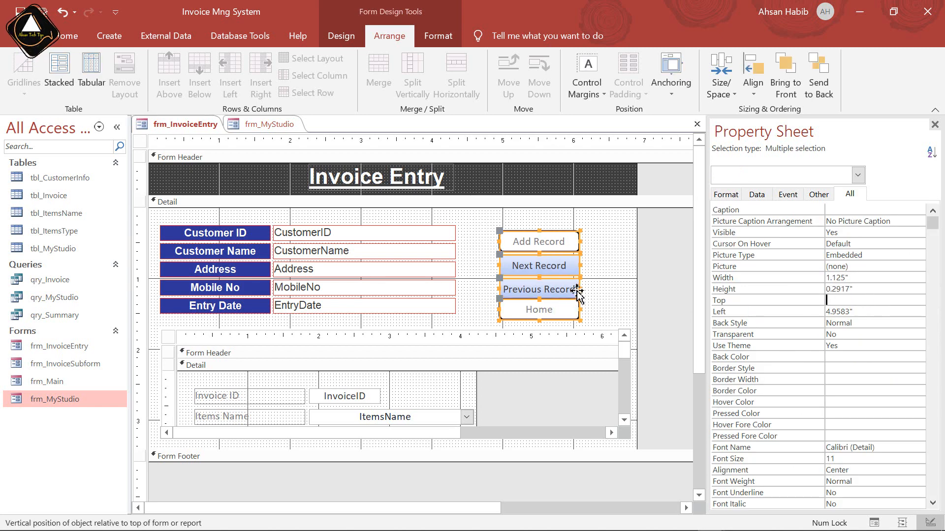
- Increase the vertical spacing between the four command buttons and move them up together, to a left position of 5"
{"action": "left_click", "coordinate": [735, 95]}
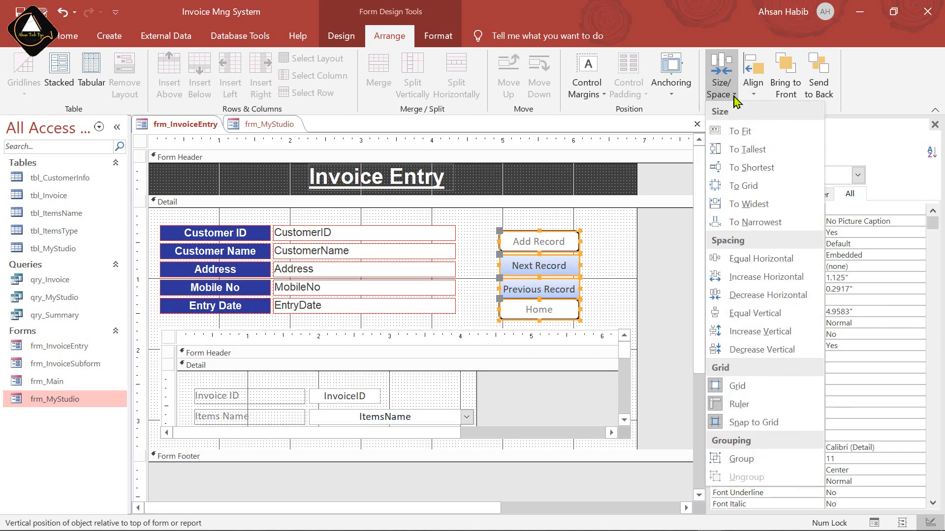
{"action": "left_click", "coordinate": [767, 335]}
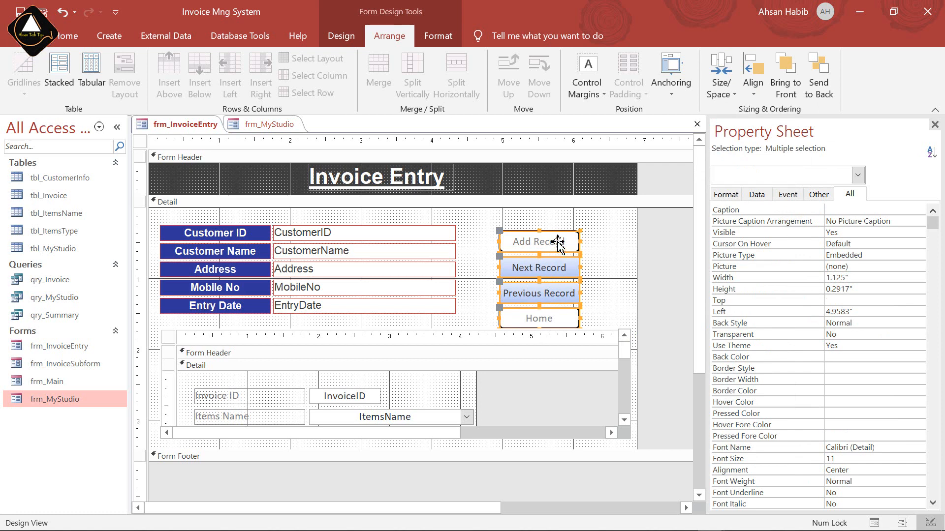
{"action": "left_click_drag", "start_coordinate": [556, 245], "coordinate": [559, 227]}
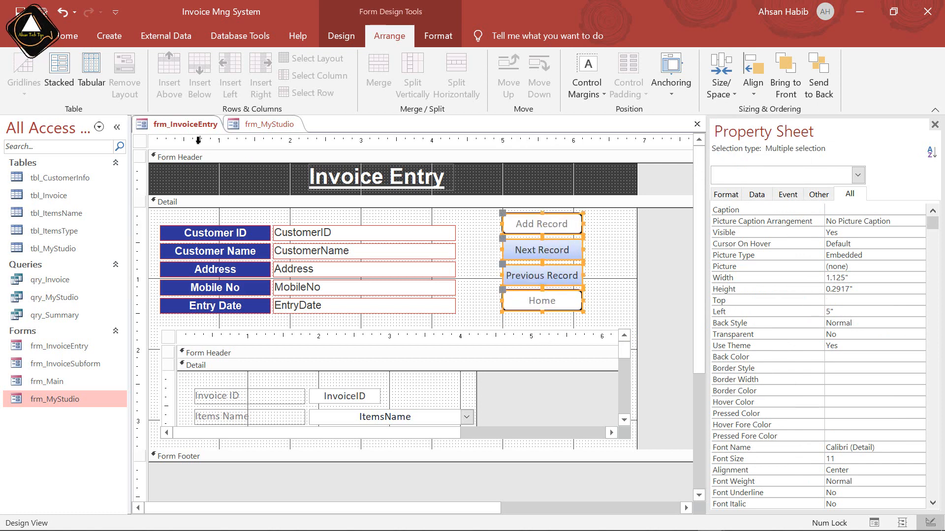
- Space the four command buttons evenly using a stacked layout with narrow control padding, and remove the layout again
{"action": "left_click", "coordinate": [59, 72]}
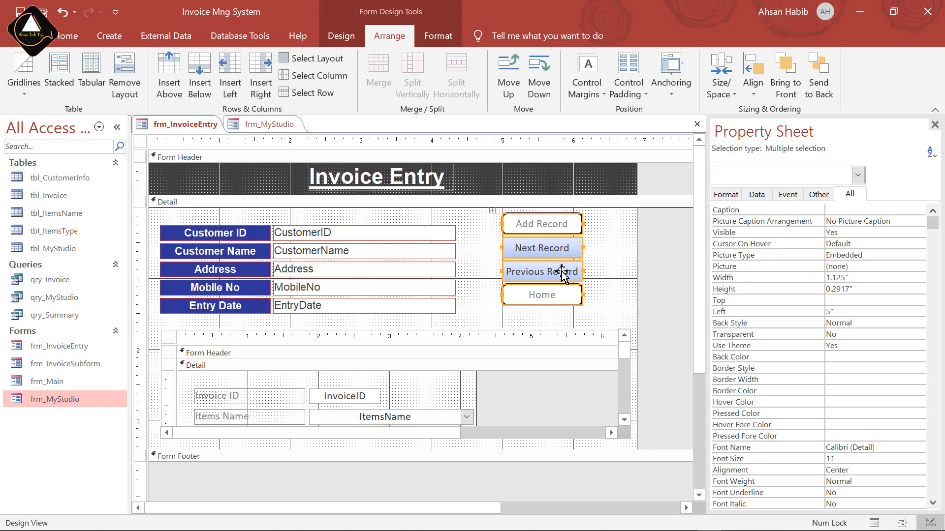
{"action": "left_click", "coordinate": [646, 95]}
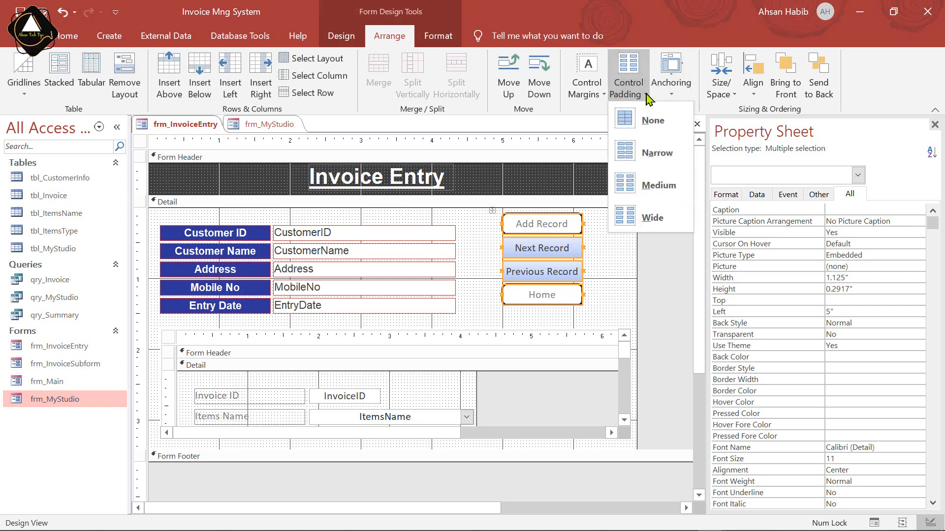
{"action": "left_click", "coordinate": [657, 153]}
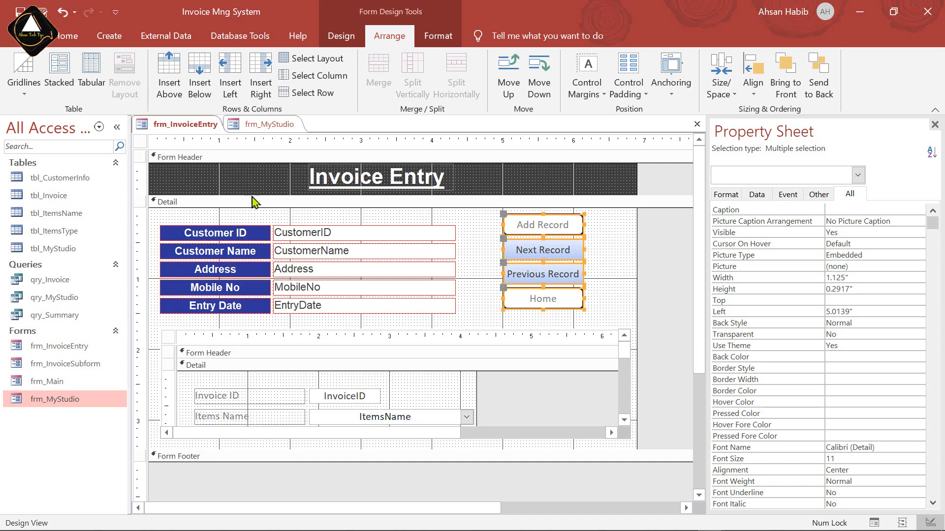
{"action": "left_click", "coordinate": [487, 253]}
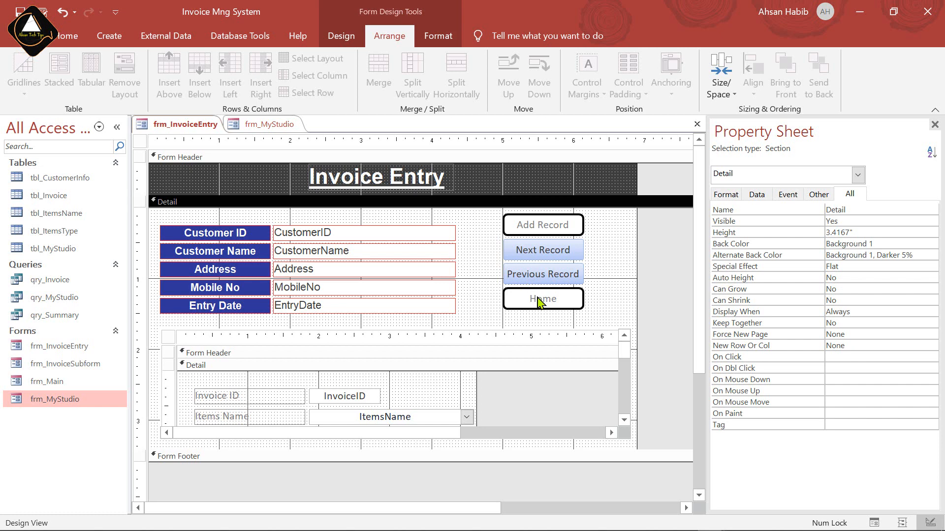
- Copy the Home button's formatting onto the Next Record and Previous Record buttons with Format Painter
{"action": "left_click", "coordinate": [563, 307]}
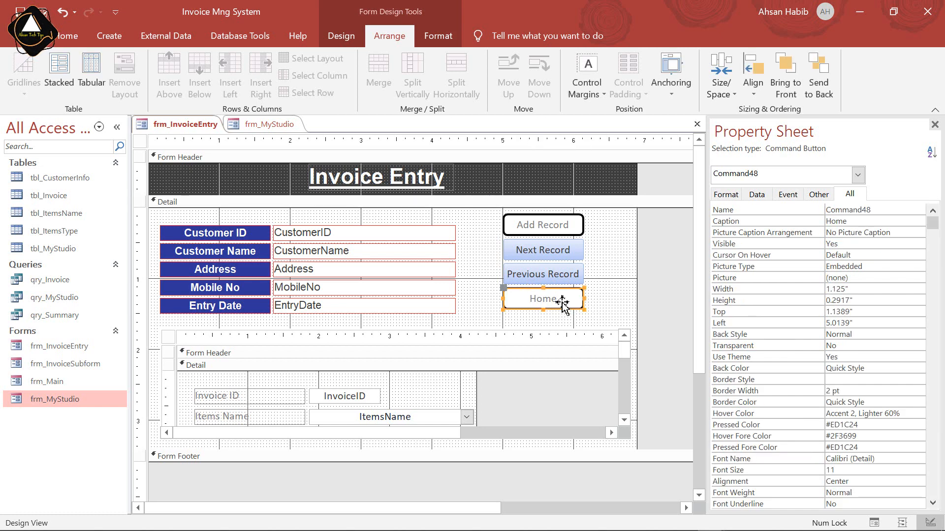
{"action": "left_click", "coordinate": [70, 43]}
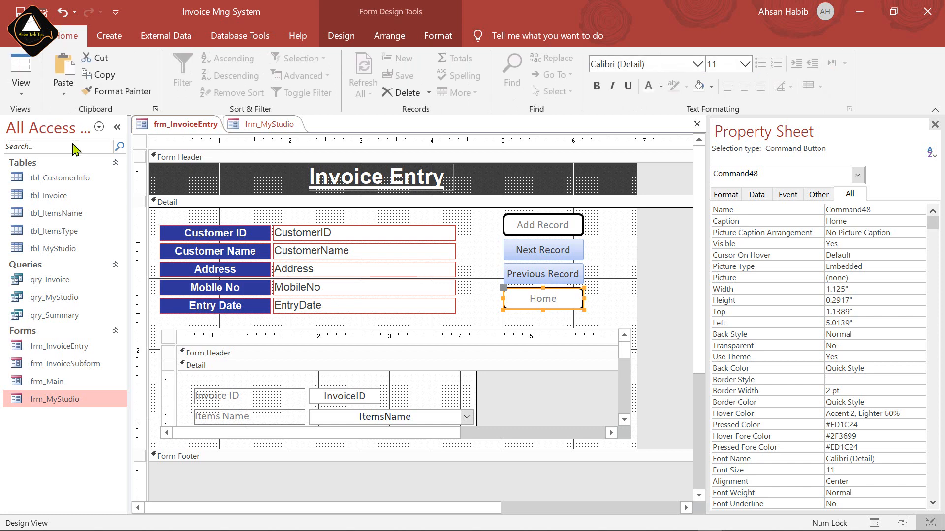
{"action": "left_click", "coordinate": [100, 96]}
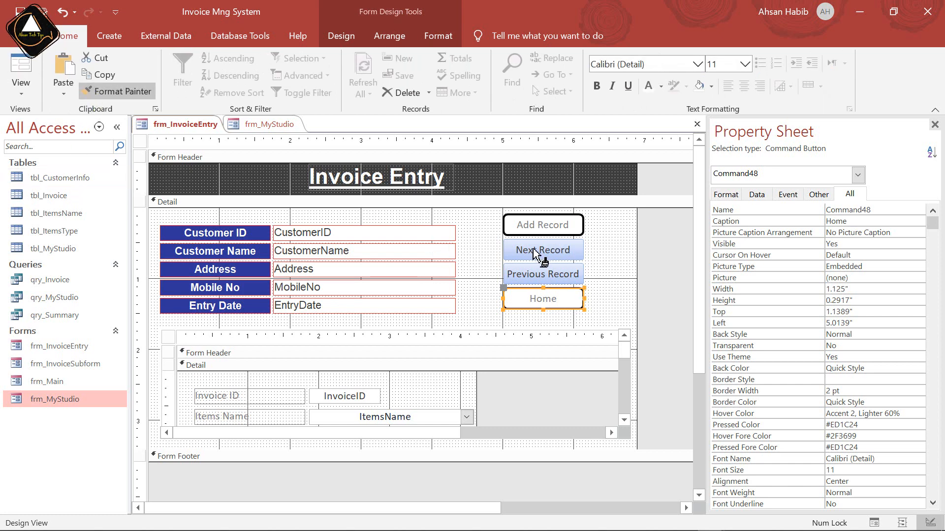
{"action": "left_click", "coordinate": [536, 252]}
{"action": "left_click", "coordinate": [543, 276]}
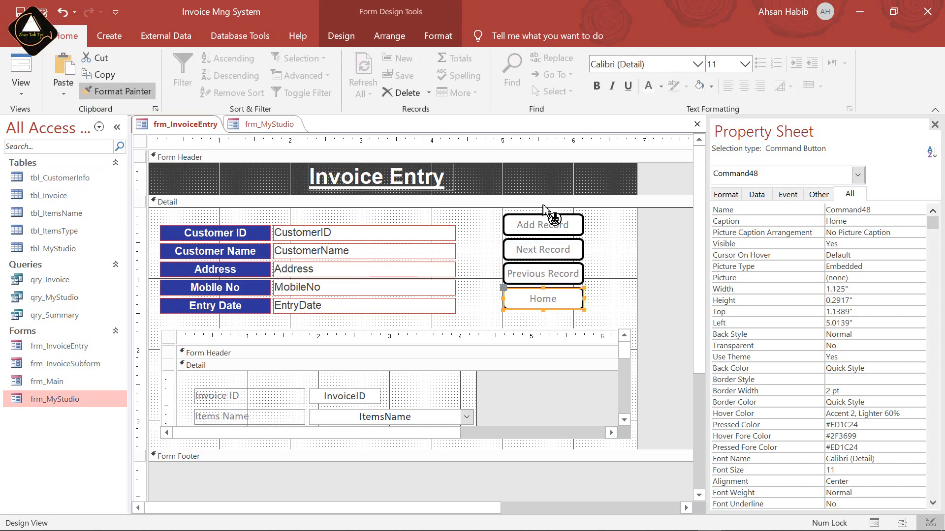
{"action": "left_click", "coordinate": [130, 95]}
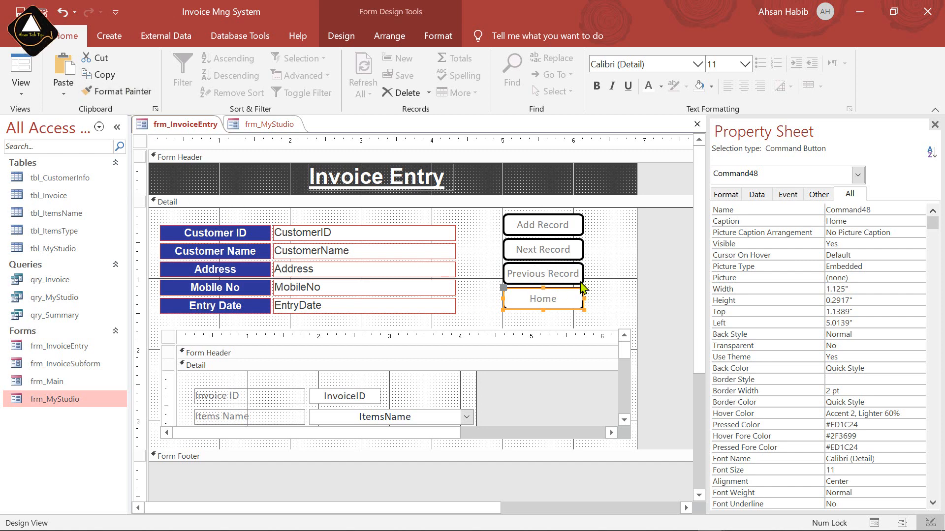
- Nudge the four command buttons together to a left position of 5" and slightly upward in the Detail section
{"action": "left_click", "coordinate": [492, 252]}
{"action": "left_click_drag", "start_coordinate": [497, 229], "coordinate": [559, 294]}
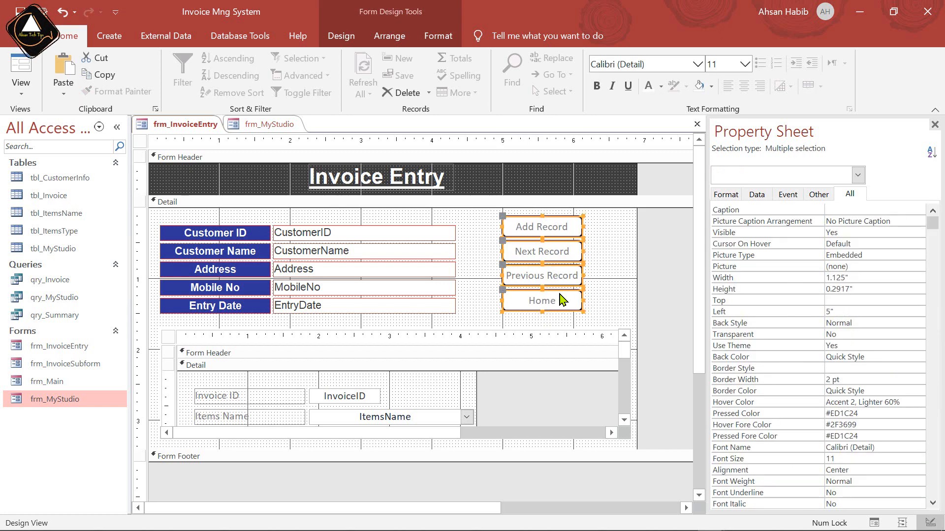
{"action": "key", "text": "Up"}
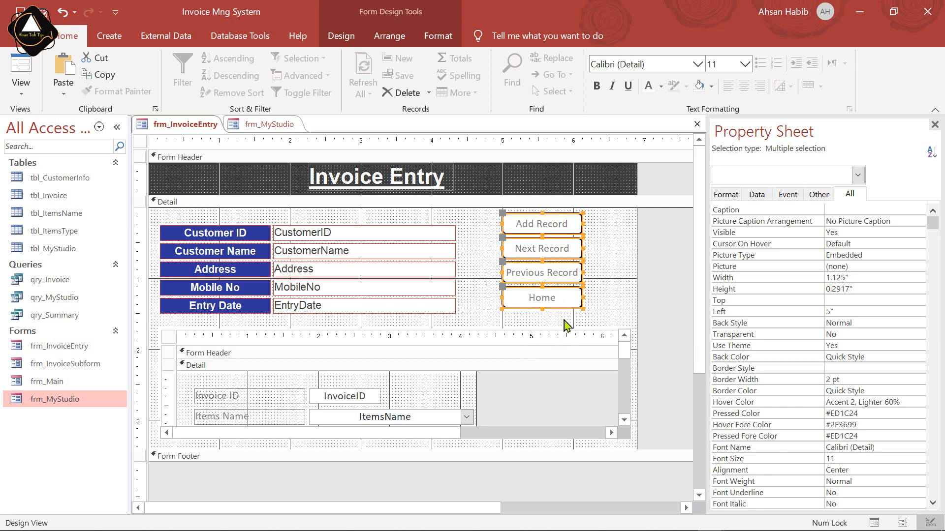
{"action": "left_click", "coordinate": [480, 299]}
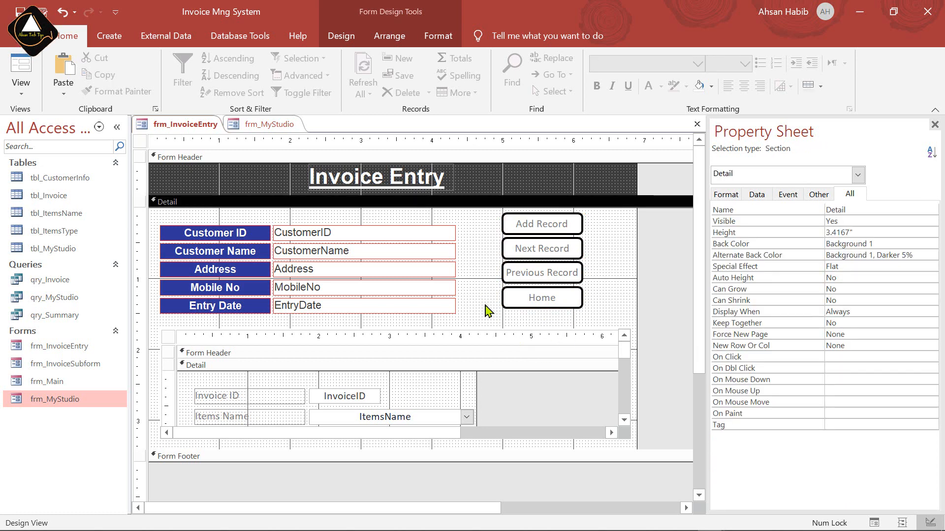
- Change the Home button's On Click macro so its CloseWindow action closes frm_InvoiceEntry, and close the macro with the change saved
{"action": "left_click", "coordinate": [542, 299]}
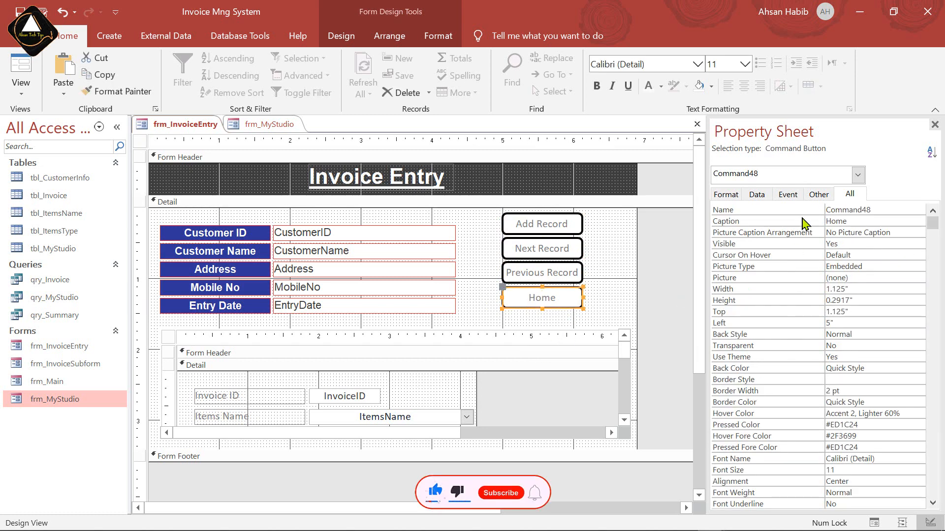
{"action": "left_click", "coordinate": [788, 196]}
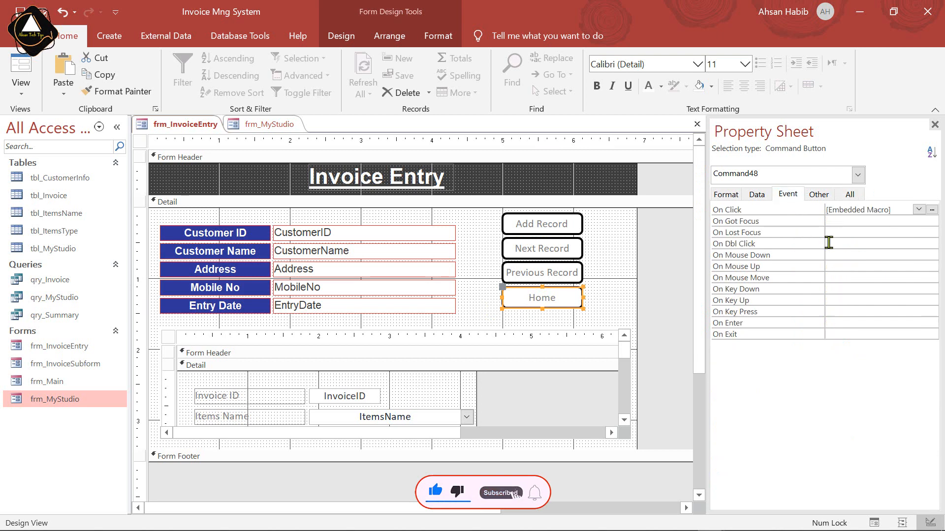
{"action": "left_click", "coordinate": [932, 210]}
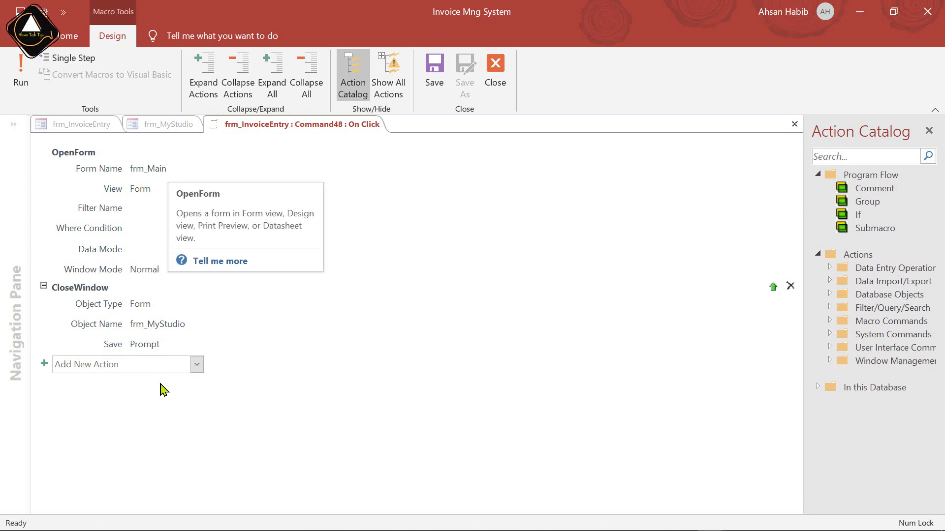
{"action": "left_click", "coordinate": [187, 331]}
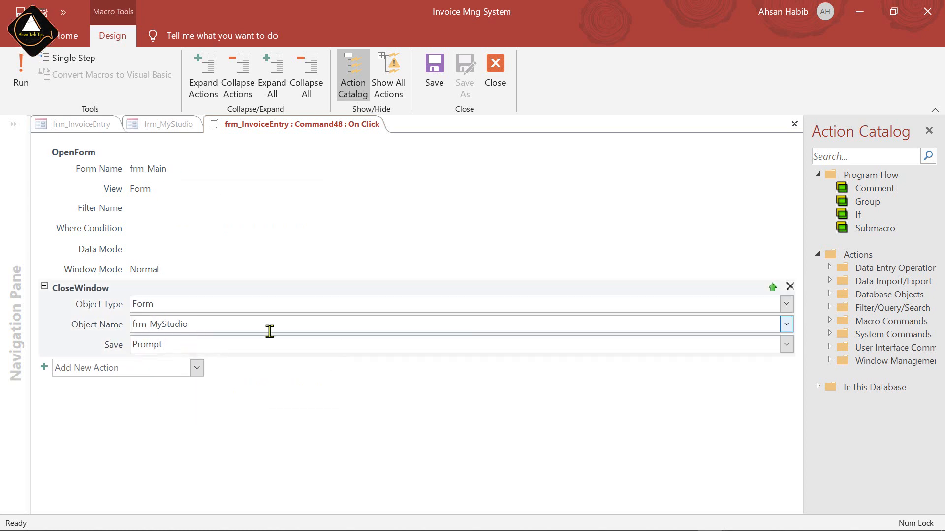
{"action": "left_click", "coordinate": [786, 326]}
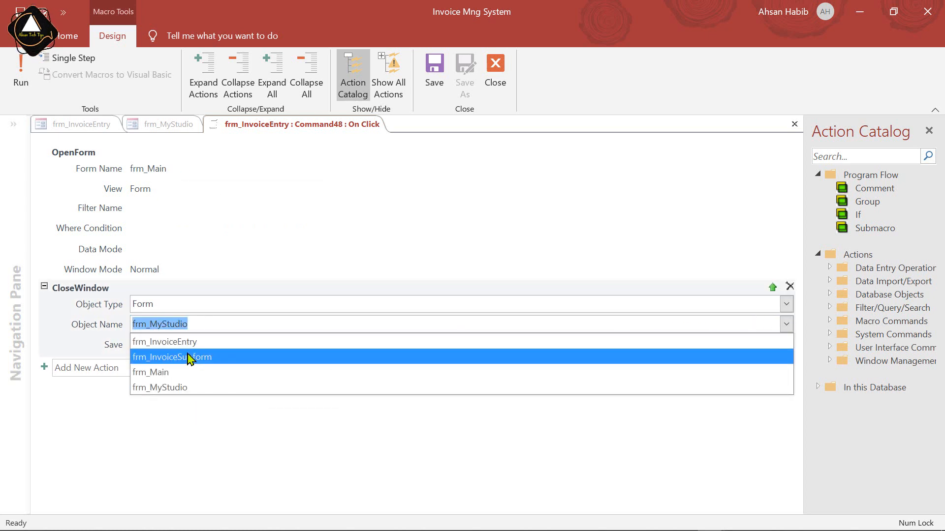
{"action": "left_click", "coordinate": [185, 342]}
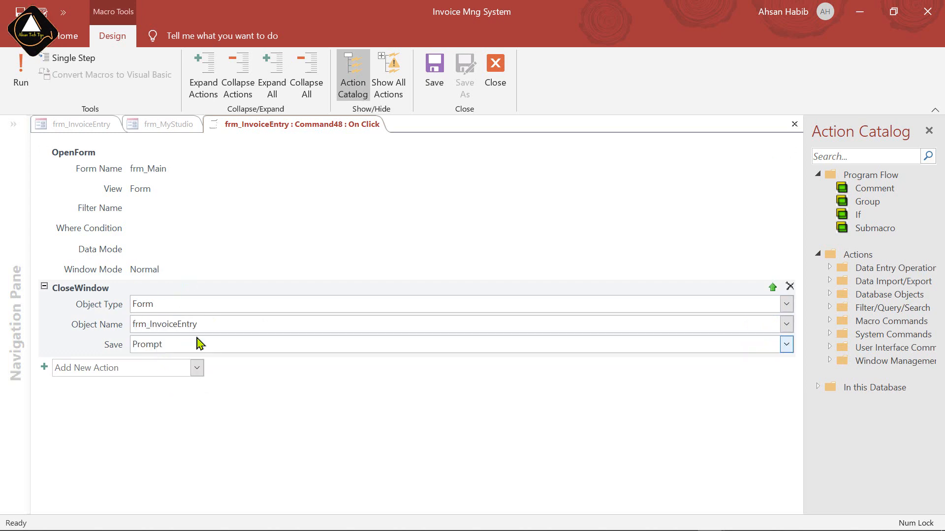
{"action": "left_click", "coordinate": [495, 79]}
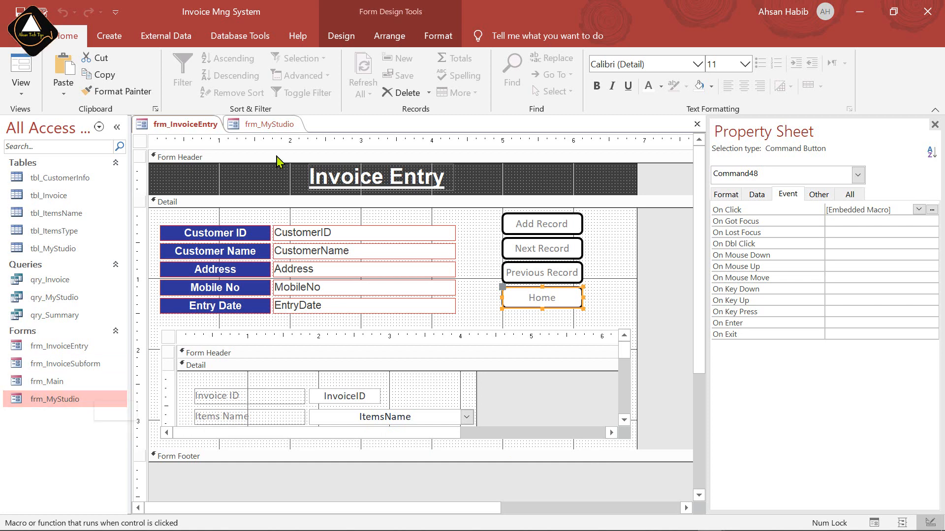
- Copy the black footer rectangle from frm_MyStudio and paste it into the Detail section of frm_InvoiceEntry
{"action": "left_click", "coordinate": [261, 125]}
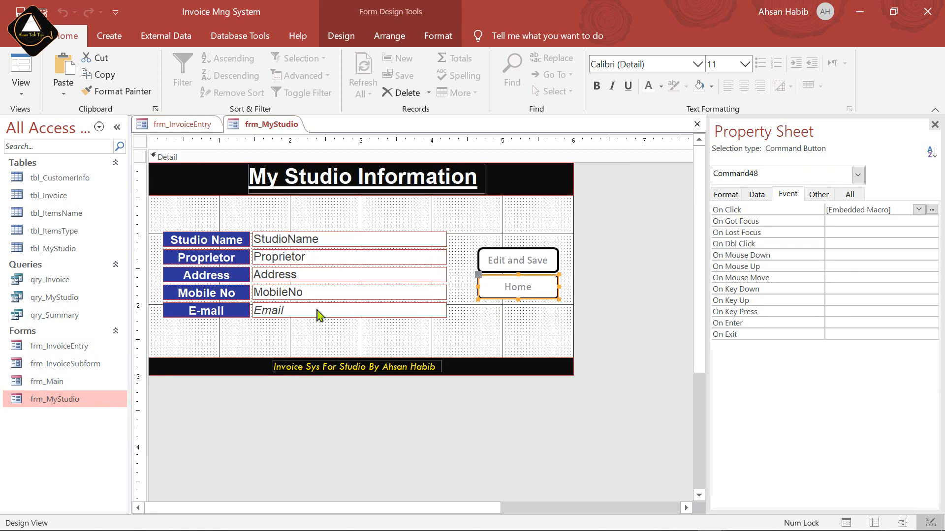
{"action": "left_click", "coordinate": [506, 368]}
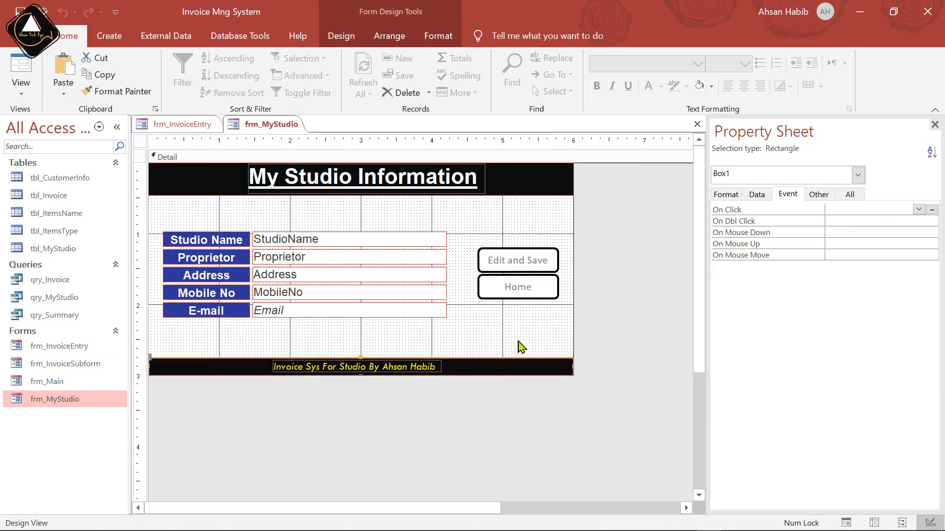
{"action": "left_click", "coordinate": [161, 125]}
{"action": "left_click", "coordinate": [480, 226]}
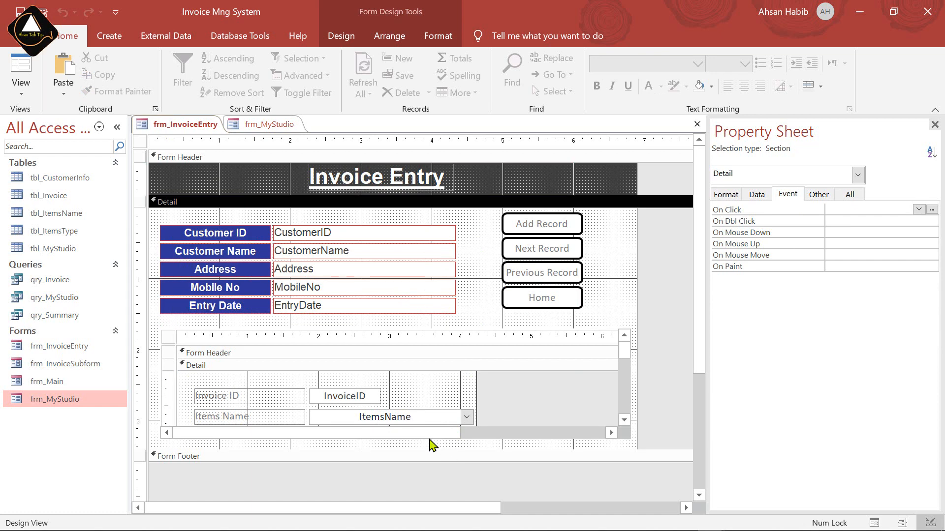
{"action": "right_click", "coordinate": [155, 325]}
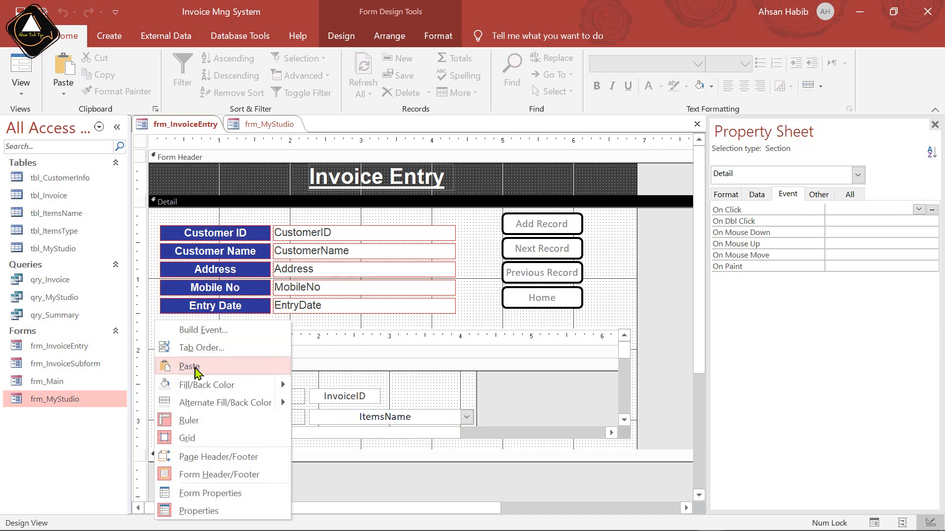
{"action": "left_click", "coordinate": [170, 365]}
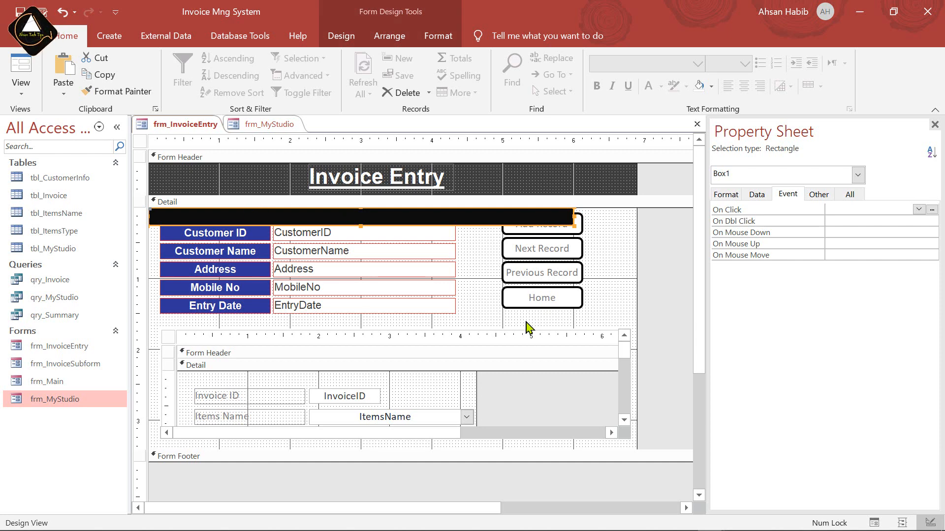
- Widen the pasted black rectangle to the full form width and move it down past the fields toward the subform's lower edge
{"action": "left_click_drag", "start_coordinate": [574, 217], "coordinate": [636, 223]}
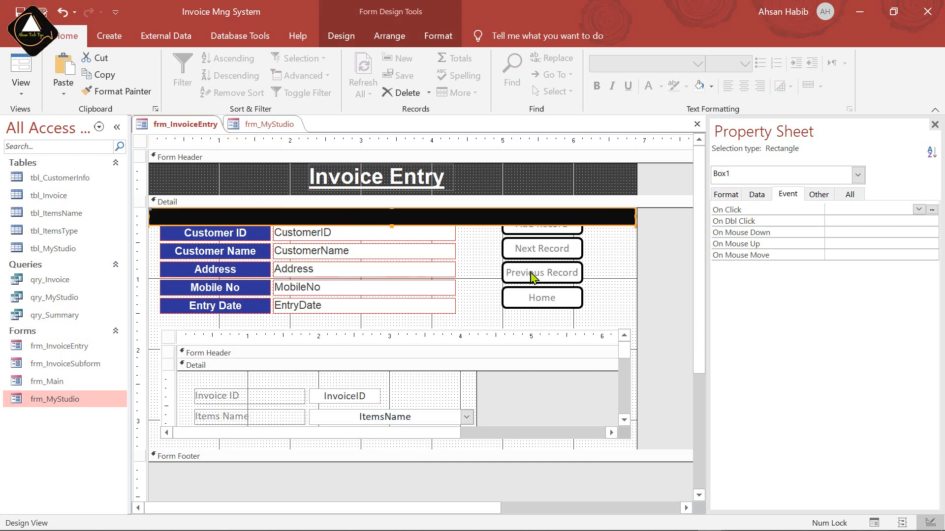
{"action": "key", "text": "Down"}
{"action": "key", "text": "Down"}
{"action": "key", "text": "Down"}
{"action": "key", "text": "Down"}
{"action": "key", "text": "Down"}
{"action": "key", "text": "Down"}
{"action": "key", "text": "Down"}
{"action": "key", "text": "Down"}
{"action": "key", "text": "Down"}
{"action": "key", "text": "Down"}
{"action": "key", "text": "Down"}
{"action": "key", "text": "Down"}
{"action": "key", "text": "Down"}
{"action": "key", "text": "Down"}
{"action": "key", "text": "Down"}
{"action": "key", "text": "Down"}
{"action": "key", "text": "Down"}
{"action": "key", "text": "Down"}
{"action": "key", "text": "Down"}
{"action": "key", "text": "Down"}
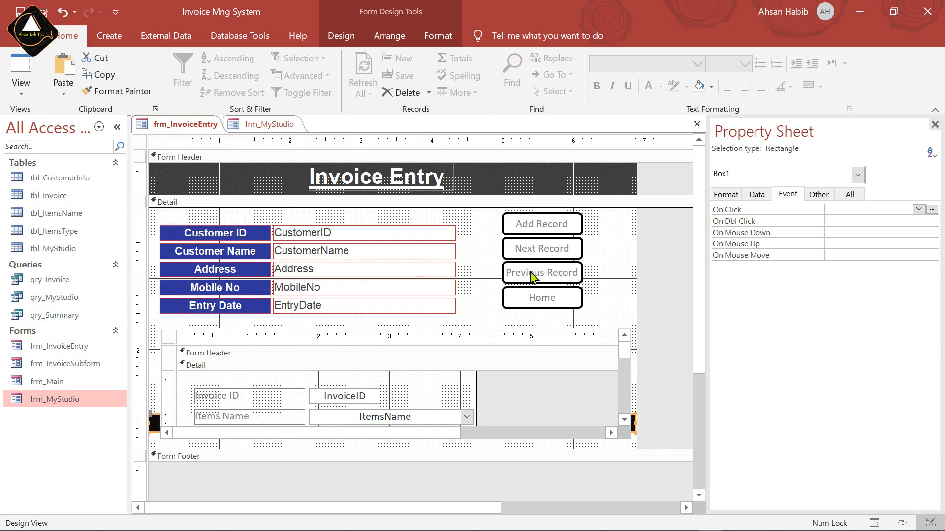
- Reduce the height of the black rectangle below the subform and shrink the Detail section to end at the rectangle's lower edge
{"action": "left_click_drag", "start_coordinate": [392, 391], "coordinate": [394, 381]}
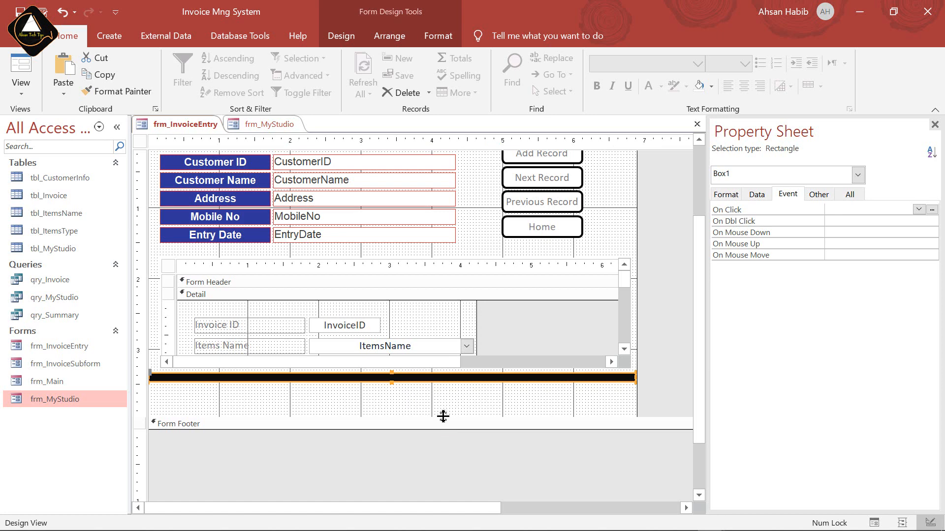
{"action": "left_click", "coordinate": [444, 424]}
{"action": "left_click_drag", "start_coordinate": [455, 417], "coordinate": [457, 382]}
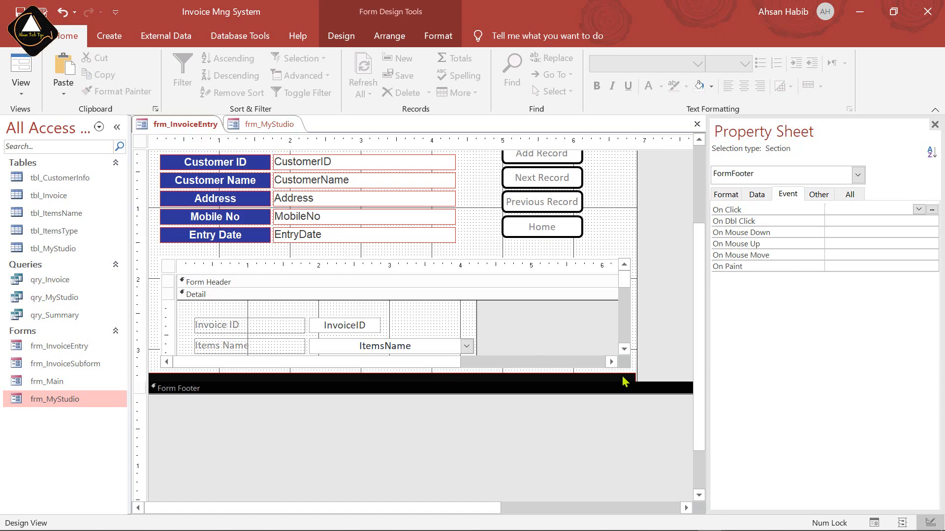
- Check frm_InvoiceEntry in Form View, return it to Design View, and close both it and frm_MyStudio
{"action": "left_click", "coordinate": [659, 373]}
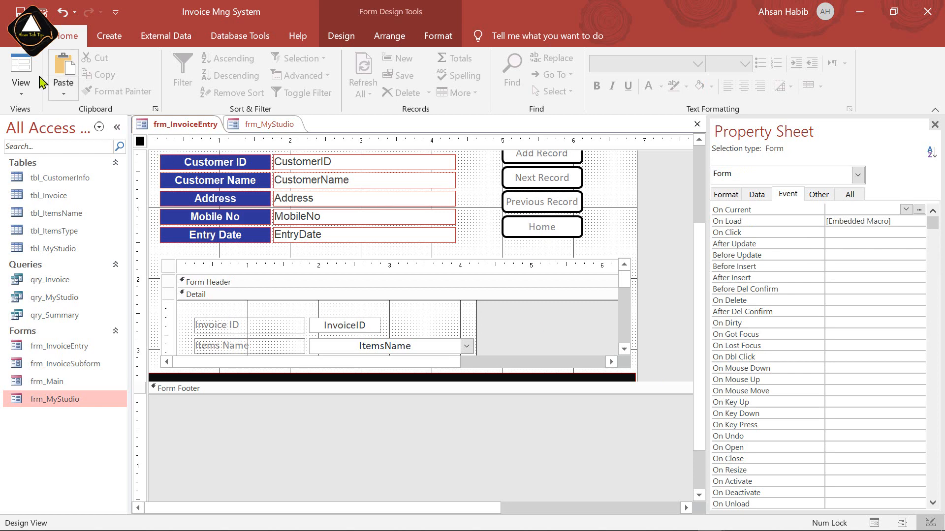
{"action": "left_click", "coordinate": [20, 68]}
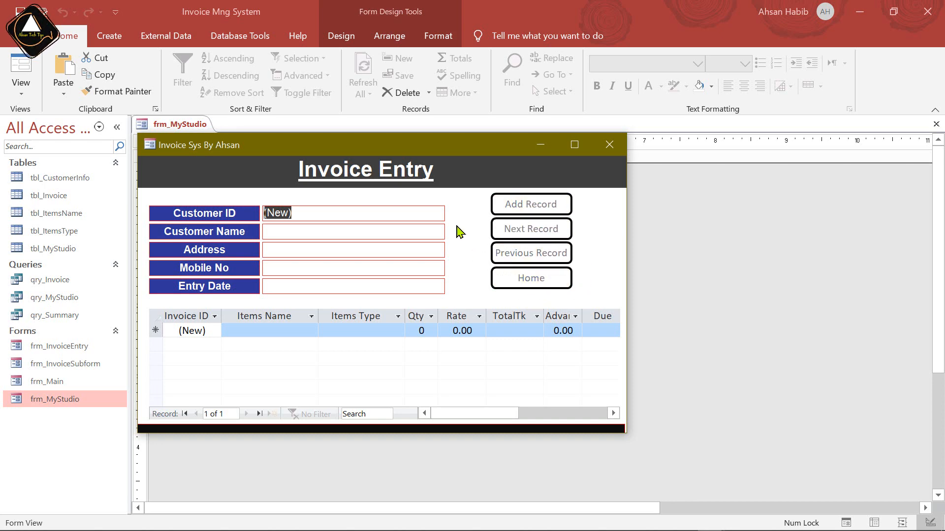
{"action": "right_click", "coordinate": [462, 208]}
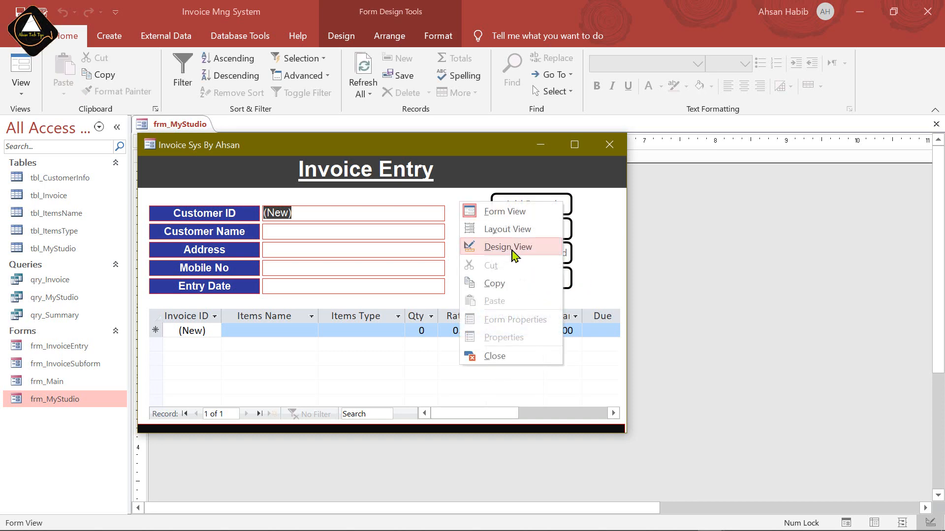
{"action": "left_click", "coordinate": [484, 247]}
{"action": "left_click", "coordinate": [698, 126]}
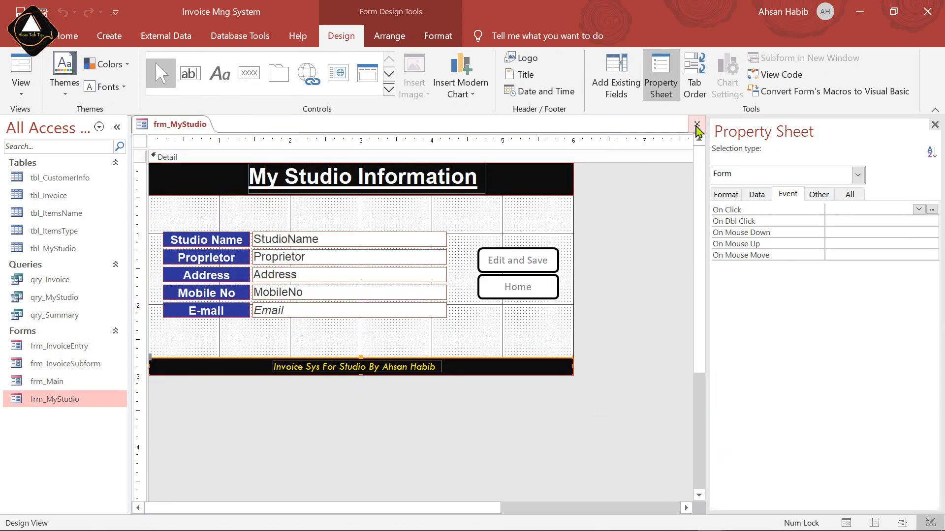
{"action": "left_click", "coordinate": [697, 124]}
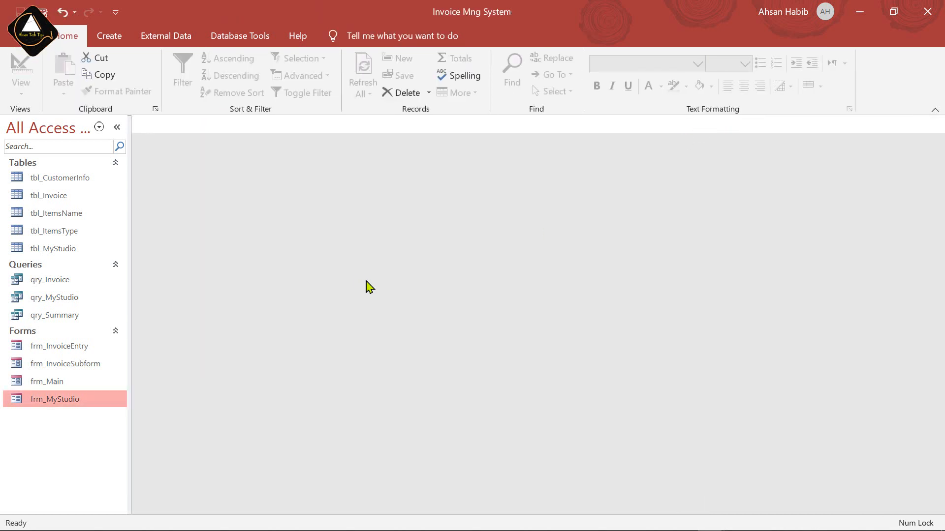
- Create a blank report in Design View and save it as rpt_Invoice
{"action": "left_click", "coordinate": [117, 37]}
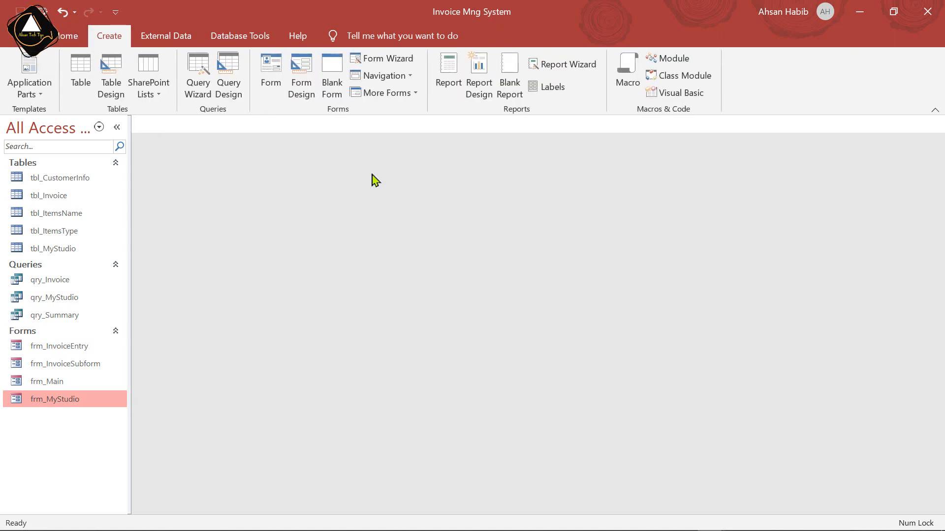
{"action": "left_click", "coordinate": [480, 94]}
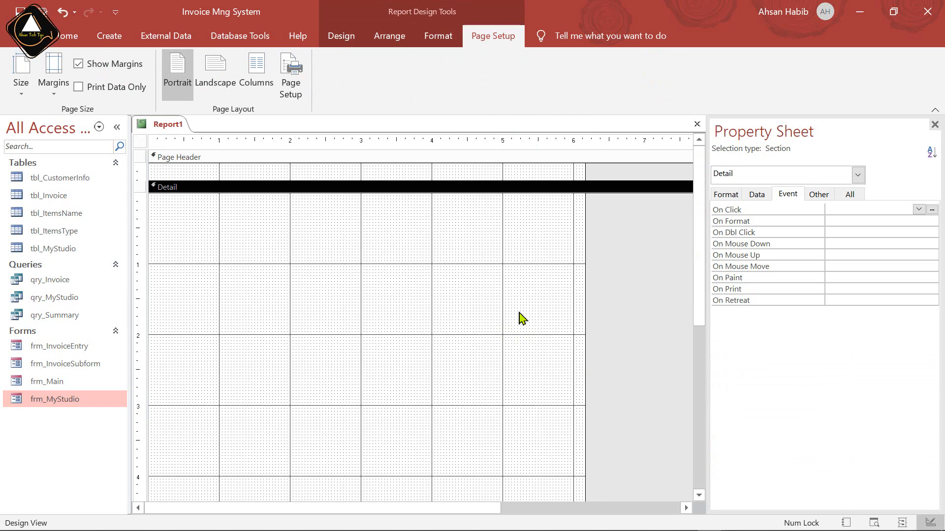
{"action": "key", "text": "ctrl+s"}
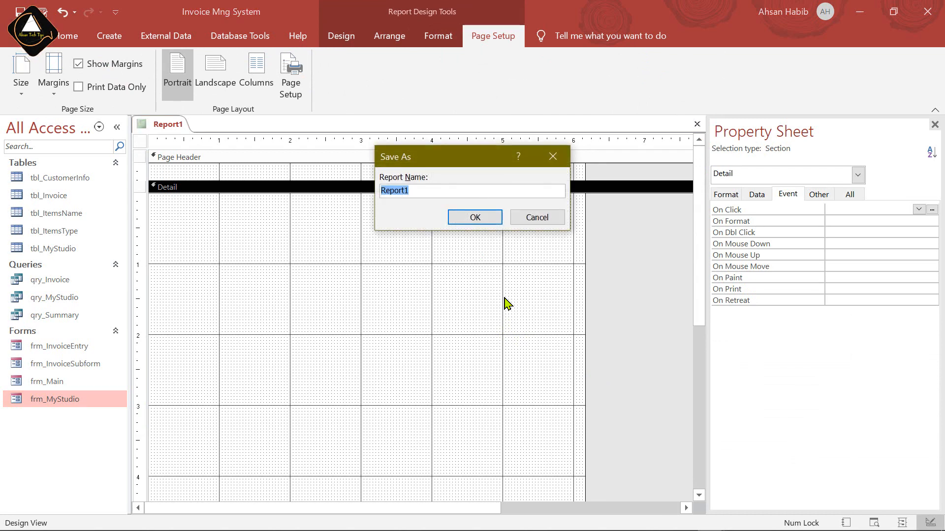
{"action": "key", "text": "BackSpace"}
{"action": "left_click", "coordinate": [474, 218]}
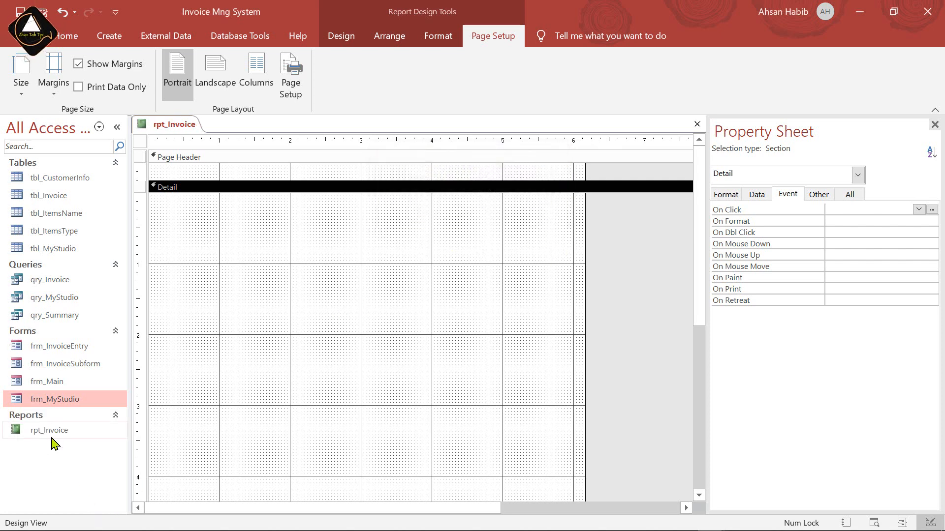
- Add the Report Header/Footer sections to rpt_Invoice and enlarge the Report Header to about 1.4 inches high
{"action": "right_click", "coordinate": [459, 228]}
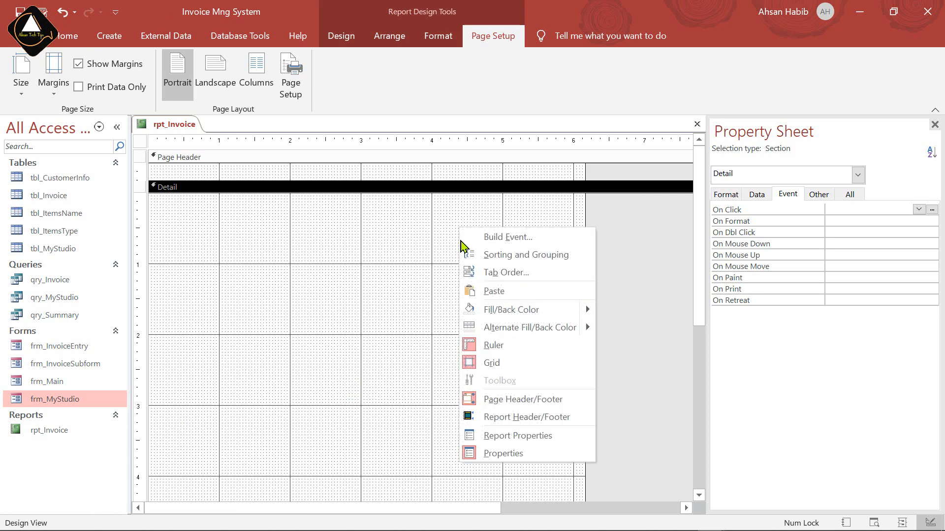
{"action": "left_click", "coordinate": [553, 419]}
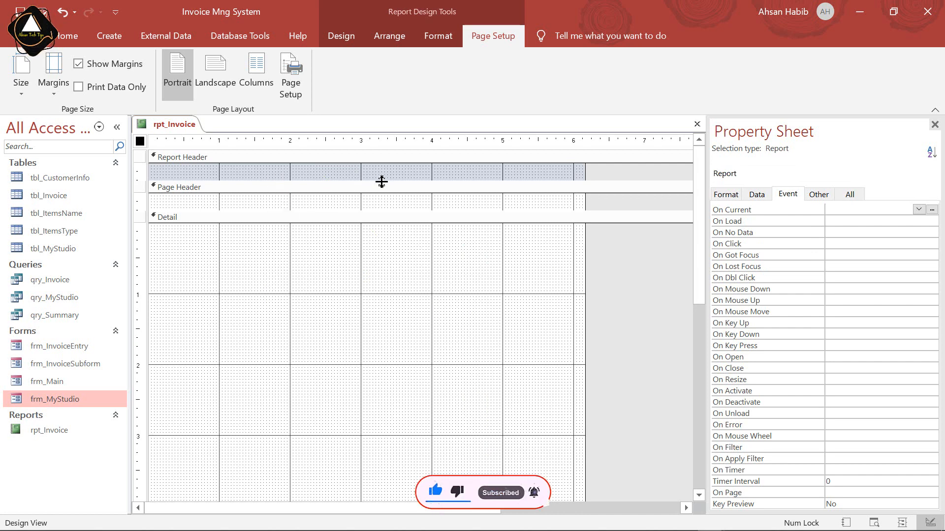
{"action": "left_click_drag", "start_coordinate": [382, 181], "coordinate": [382, 263]}
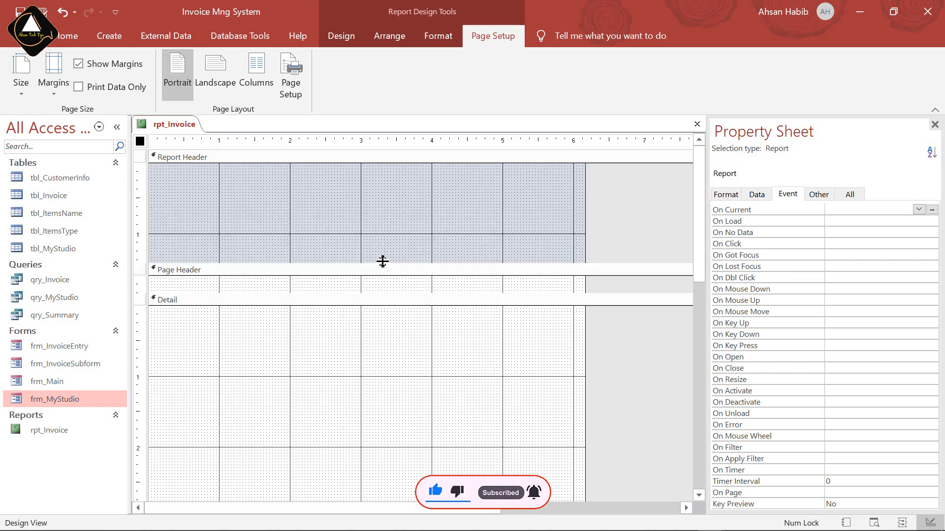
- Fill the Report Header's background with dark blue
{"action": "right_click", "coordinate": [379, 193]}
{"action": "mouse_move", "coordinate": [500, 270]}
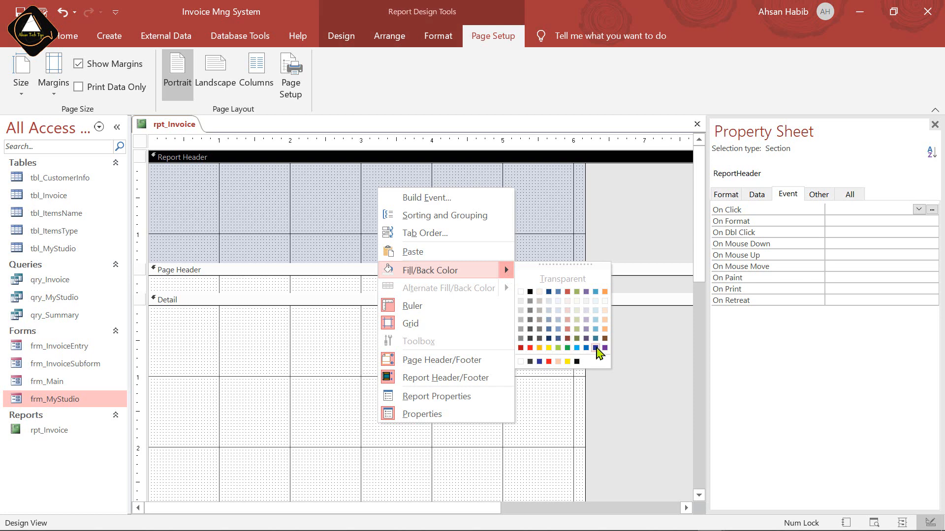
{"action": "left_click", "coordinate": [595, 348]}
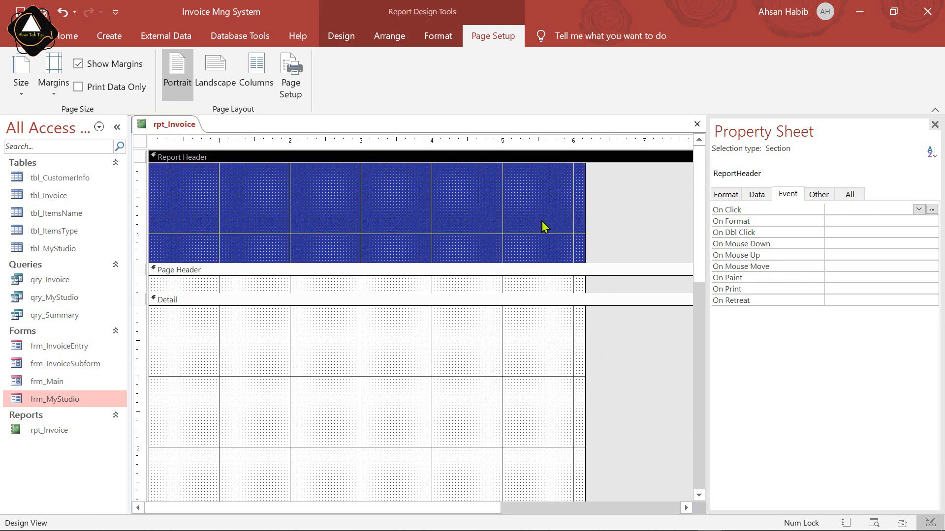
- Widen the report to about 10.17 inches, hiding the property sheet and collapsing the object list to make room
{"action": "left_click_drag", "start_coordinate": [590, 224], "coordinate": [686, 220]}
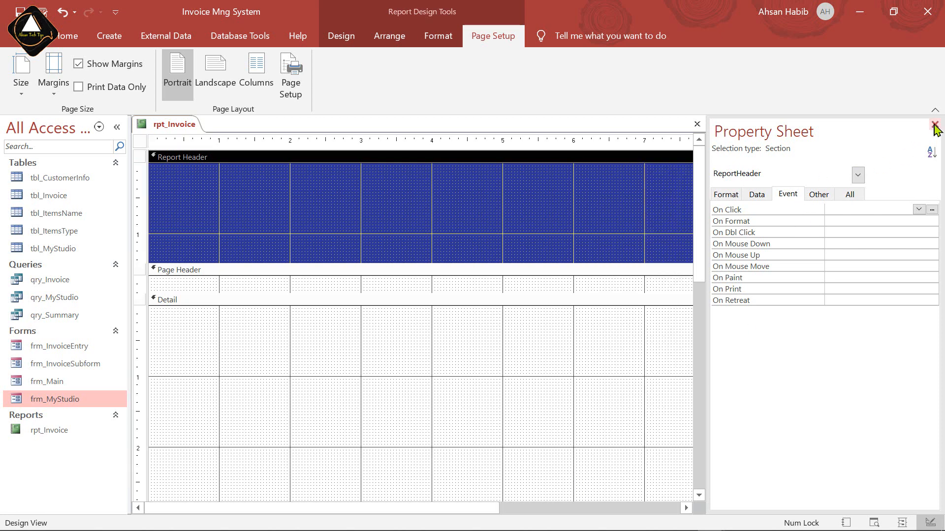
{"action": "left_click", "coordinate": [934, 124]}
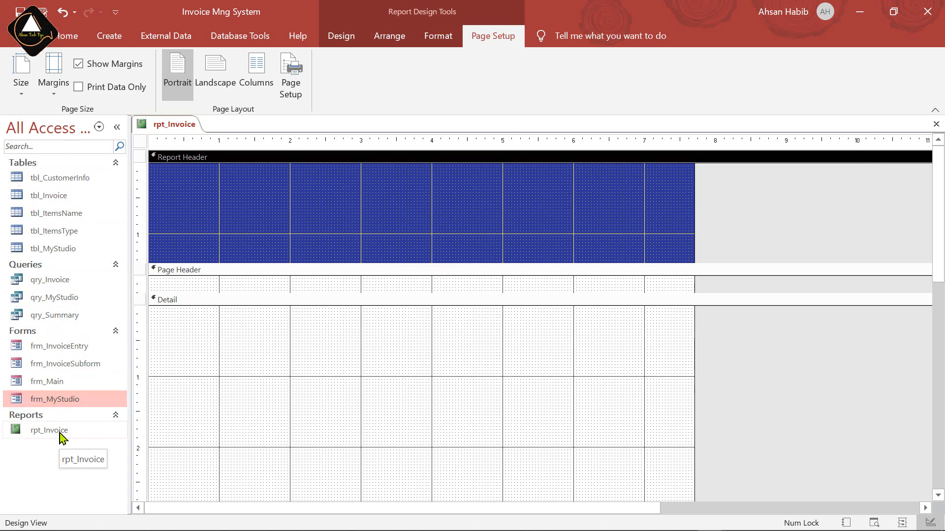
{"action": "left_click", "coordinate": [117, 127]}
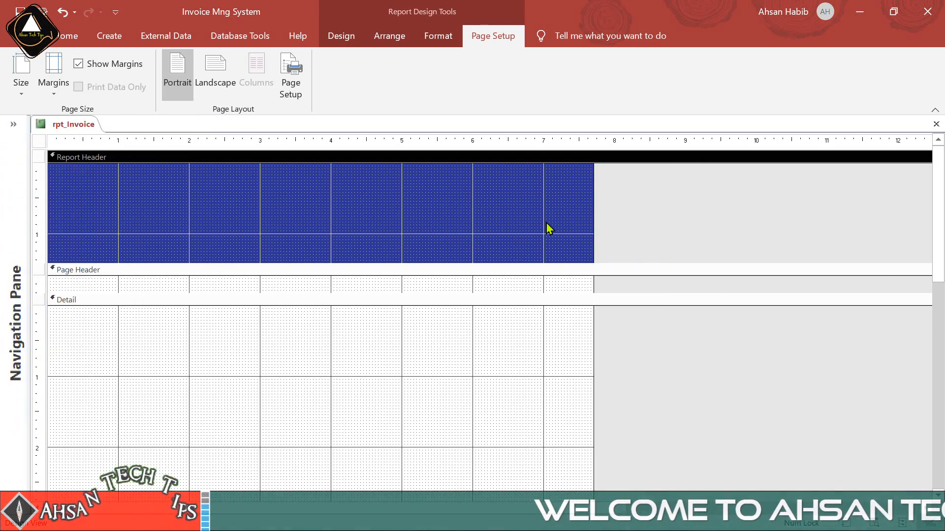
{"action": "left_click_drag", "start_coordinate": [594, 215], "coordinate": [767, 212]}
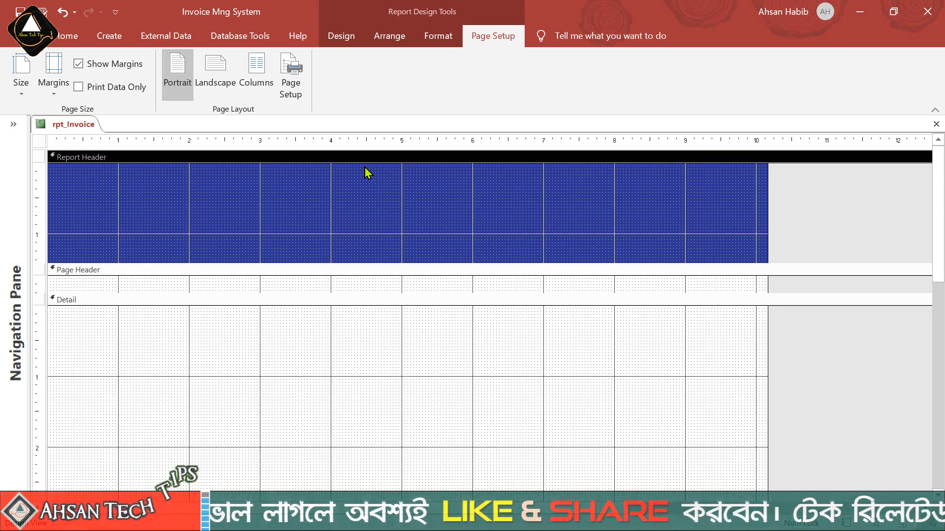
- Set the report's Caption property to "Invoice Sys By" followed by the author's first name
{"action": "left_click", "coordinate": [343, 38]}
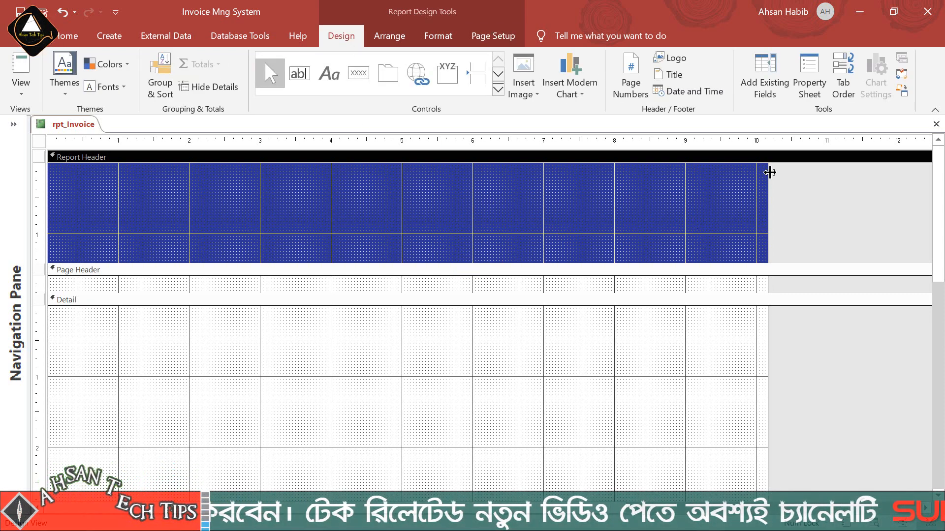
{"action": "left_click", "coordinate": [807, 89]}
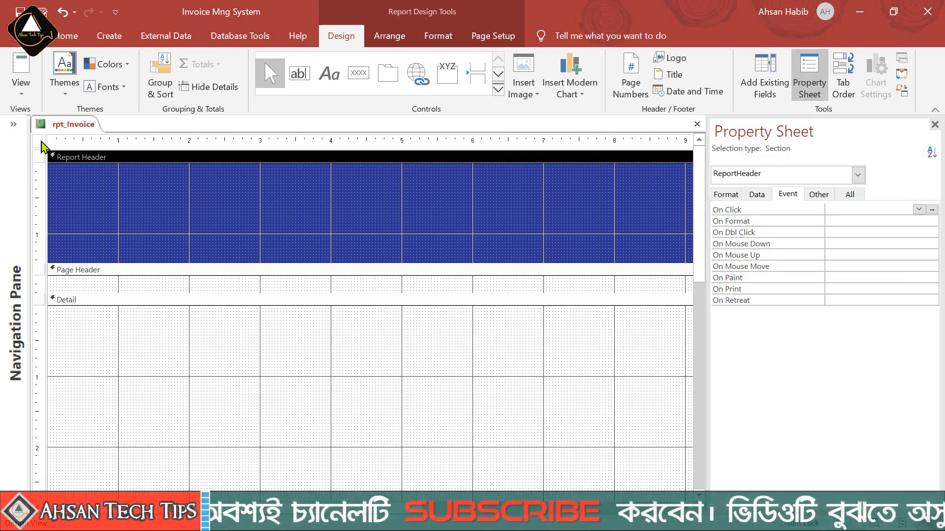
{"action": "left_click", "coordinate": [41, 142]}
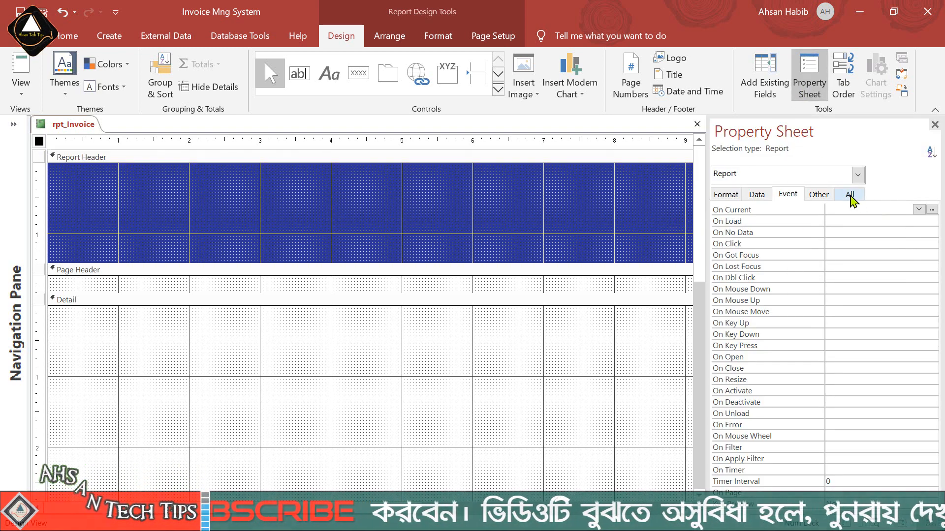
{"action": "left_click", "coordinate": [849, 195]}
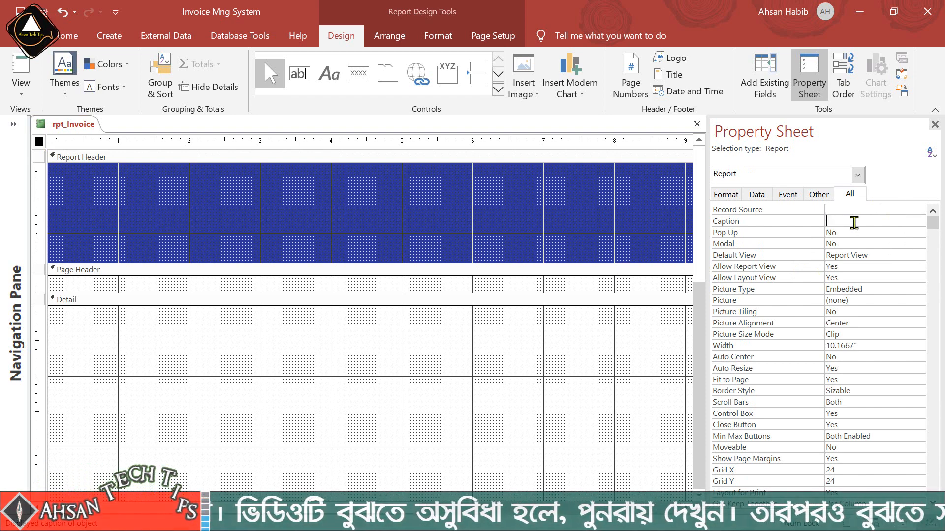
{"action": "type", "text": "Invoice Sys By Ahsan"}
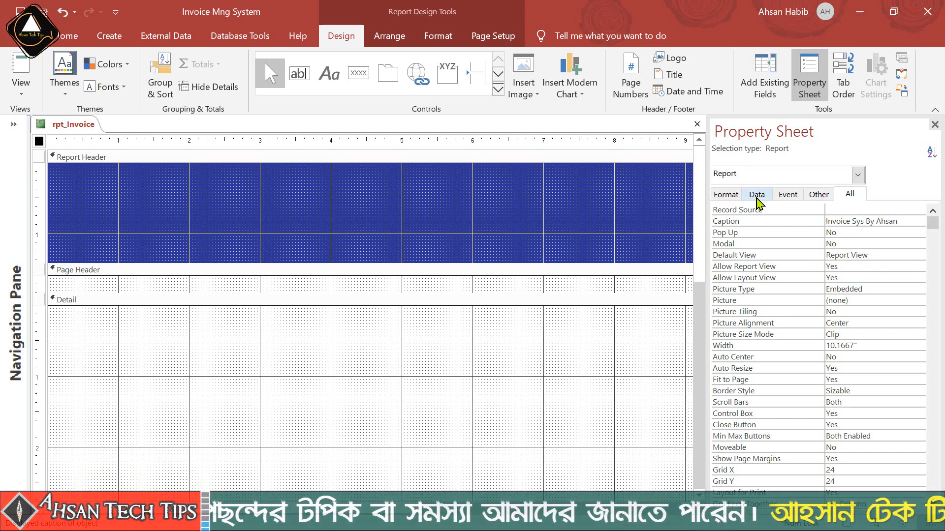
- Set the report's Record Source to qry_Invoice
{"action": "left_click", "coordinate": [758, 203]}
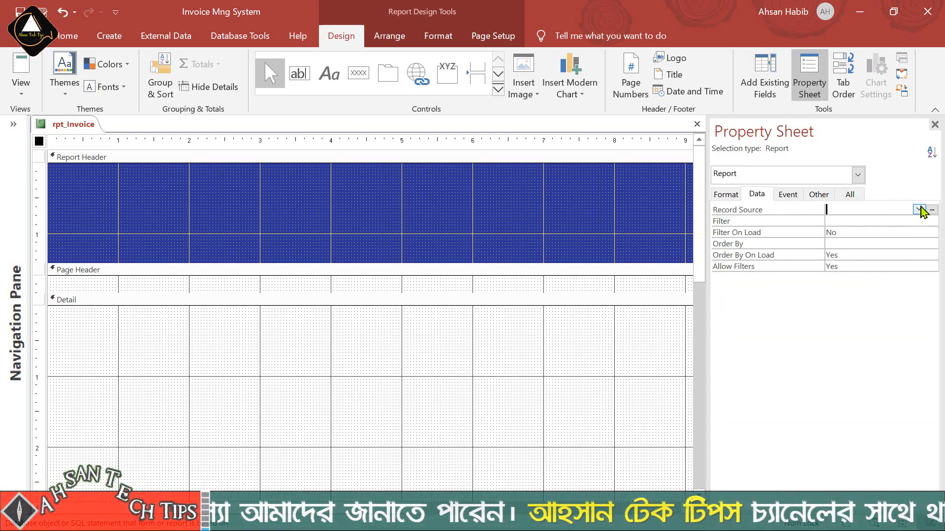
{"action": "left_click", "coordinate": [918, 210]}
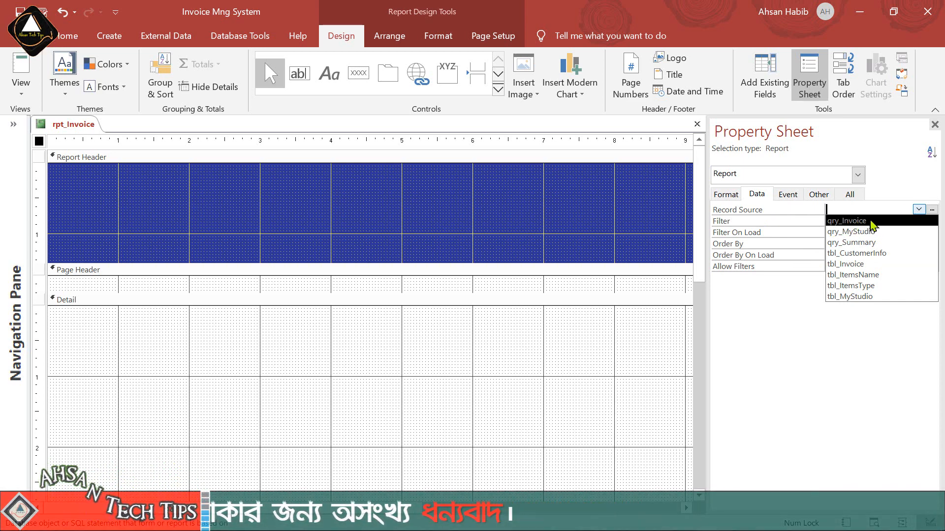
{"action": "left_click", "coordinate": [873, 221]}
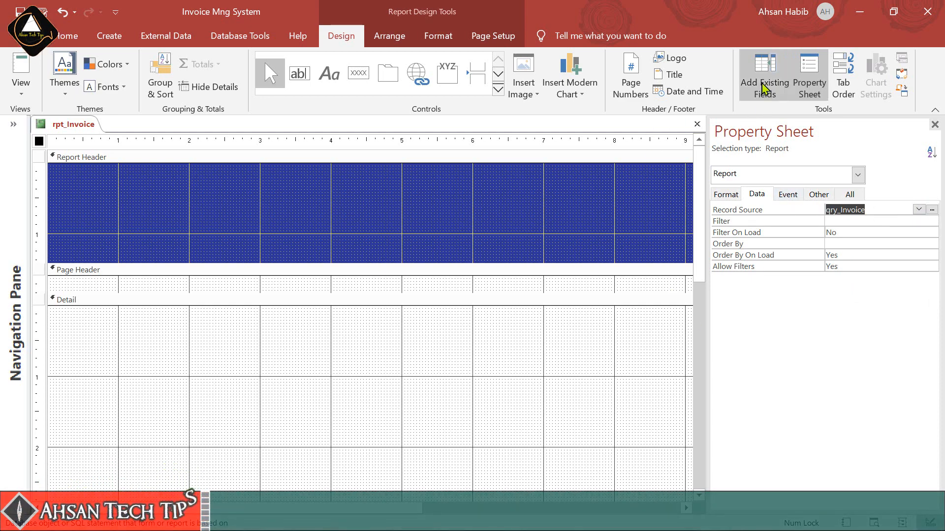
- Add the StudioName, Proprietor, Address, tbl_MyStudio.MobileNo and Email fields together to the Report Header
{"action": "left_click", "coordinate": [769, 87]}
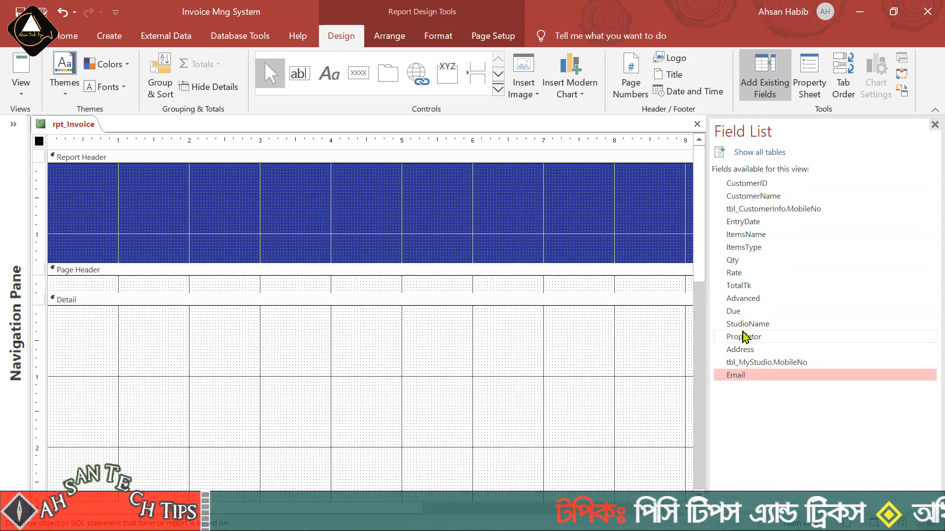
{"action": "left_click", "coordinate": [744, 325]}
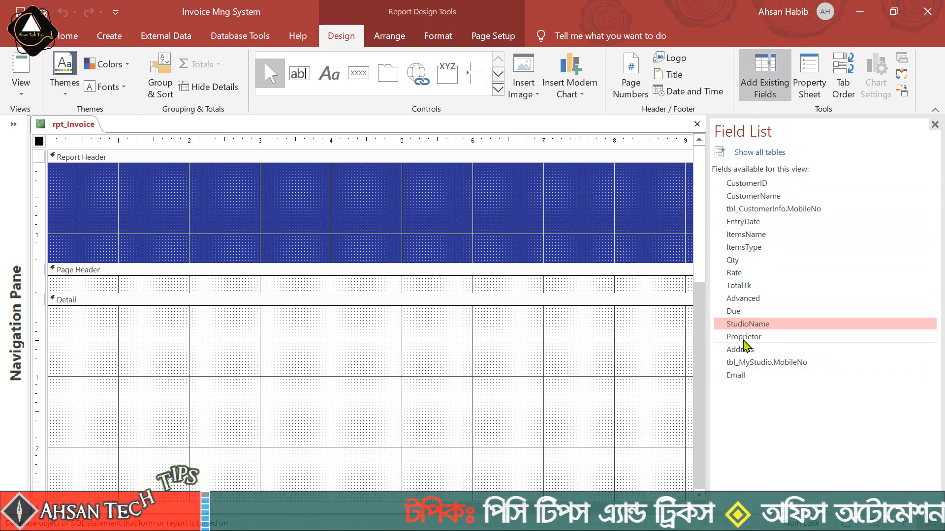
{"action": "left_click", "coordinate": [744, 339], "text": "ctrl"}
{"action": "left_click", "coordinate": [746, 351], "text": "ctrl"}
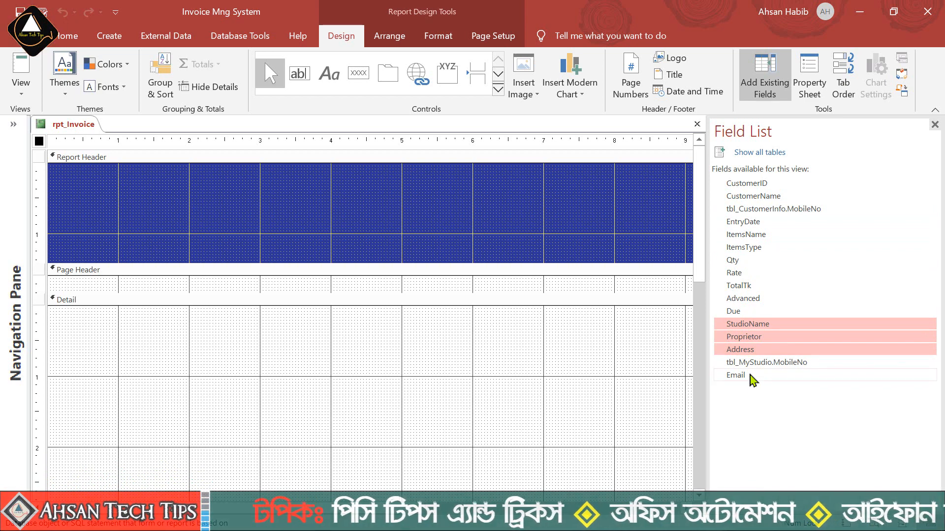
{"action": "left_click", "coordinate": [733, 363], "text": "ctrl"}
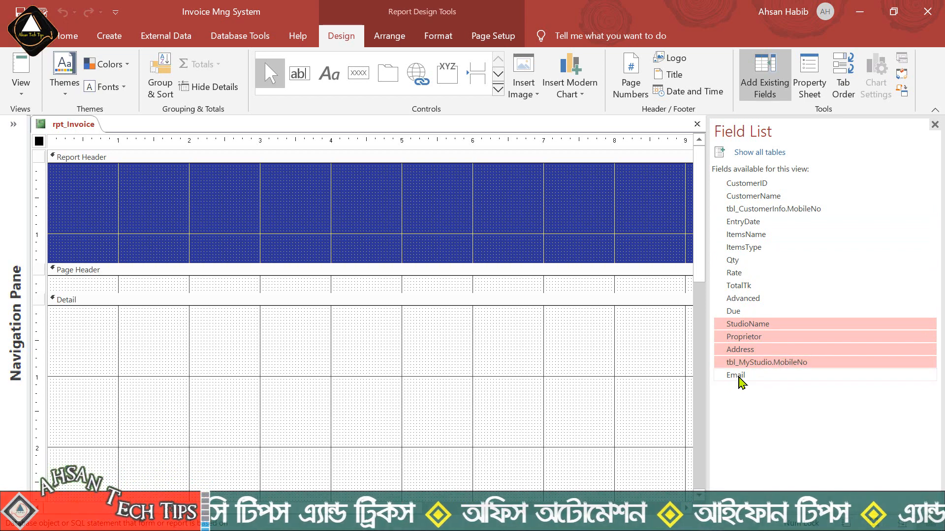
{"action": "left_click", "coordinate": [738, 376], "text": "ctrl"}
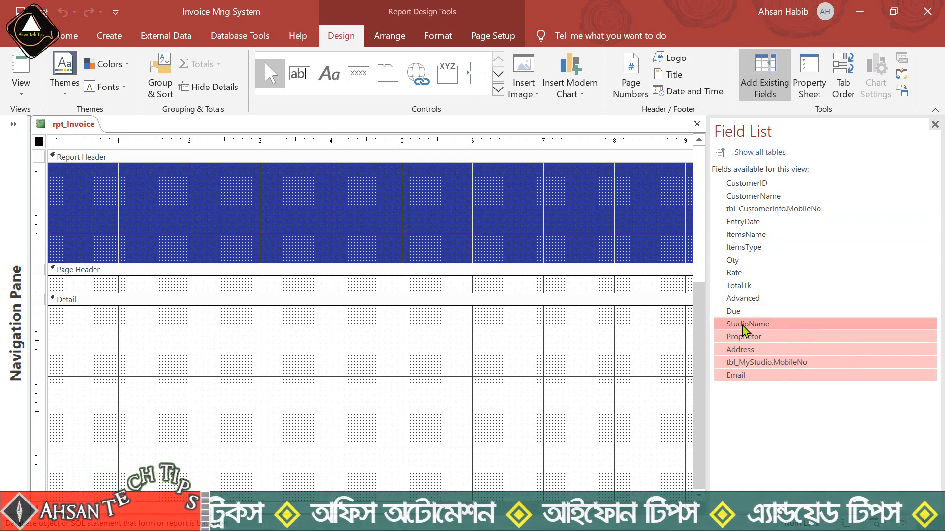
{"action": "left_click_drag", "start_coordinate": [744, 331], "coordinate": [284, 182]}
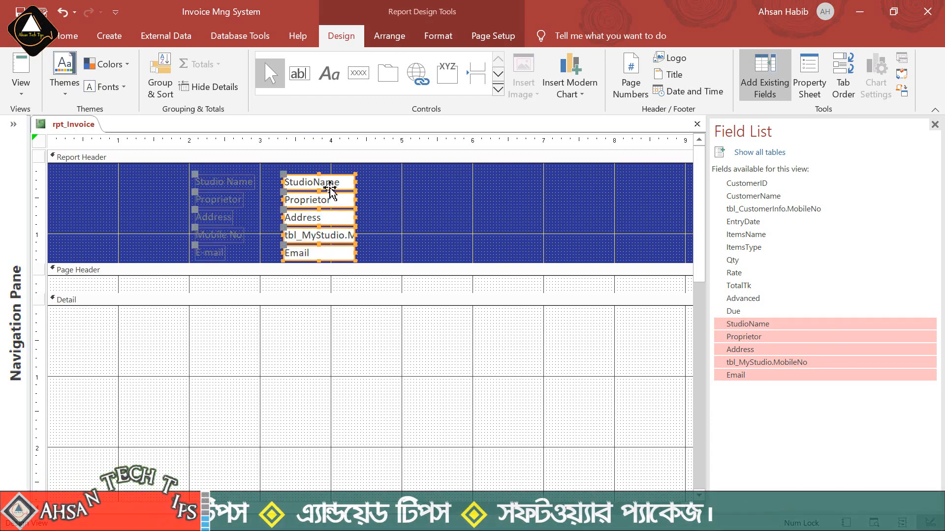
- Delete the attached labels of the five studio fields in the Report Header
{"action": "left_click", "coordinate": [177, 180]}
{"action": "left_click_drag", "start_coordinate": [177, 181], "coordinate": [238, 267]}
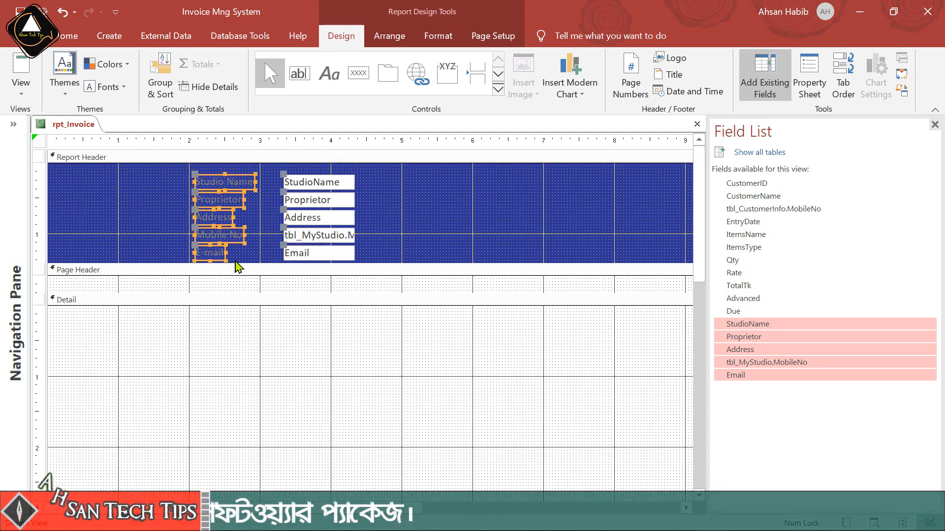
{"action": "key", "text": "Delete"}
- Move the five studio text boxes to the Report Header's upper-left area and widen them all to about 3.3 inches
{"action": "left_click_drag", "start_coordinate": [264, 194], "coordinate": [363, 268]}
{"action": "left_click_drag", "start_coordinate": [342, 185], "coordinate": [124, 179]}
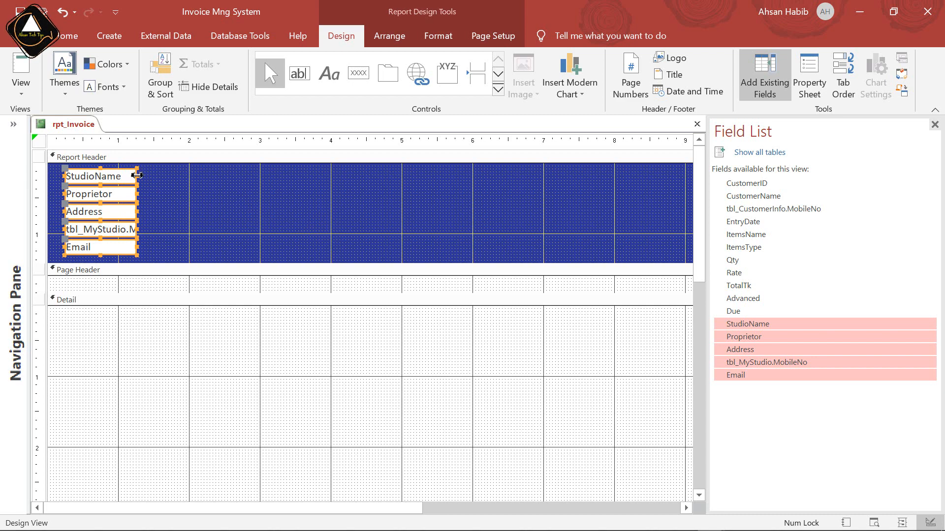
{"action": "left_click_drag", "start_coordinate": [136, 176], "coordinate": [299, 181]}
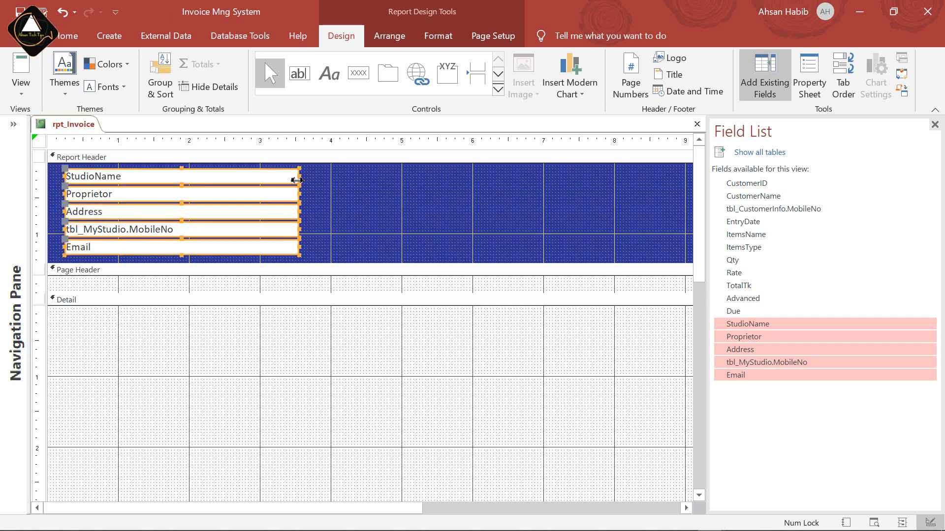
- Give the five selected studio text boxes in the Report Header a transparent fill
{"action": "left_click", "coordinate": [433, 44]}
{"action": "left_click", "coordinate": [708, 76]}
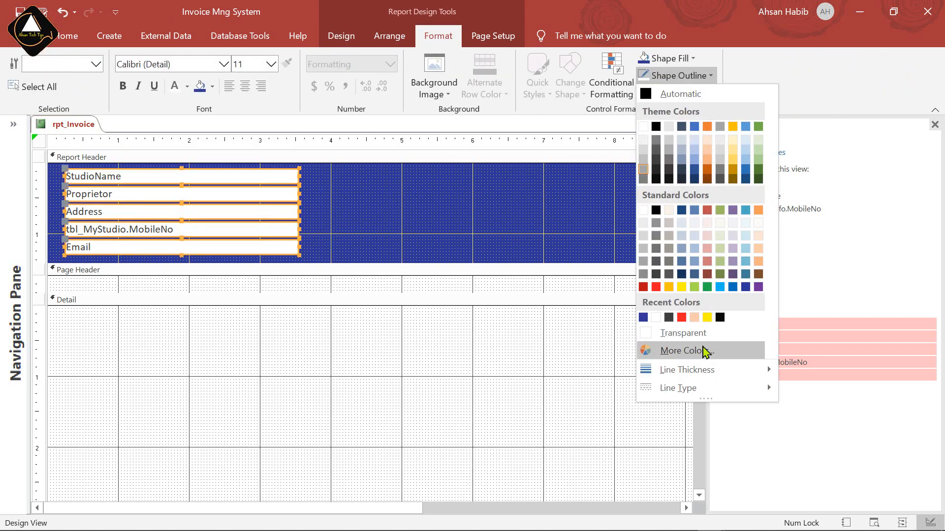
{"action": "left_click", "coordinate": [686, 59]}
{"action": "left_click", "coordinate": [687, 58]}
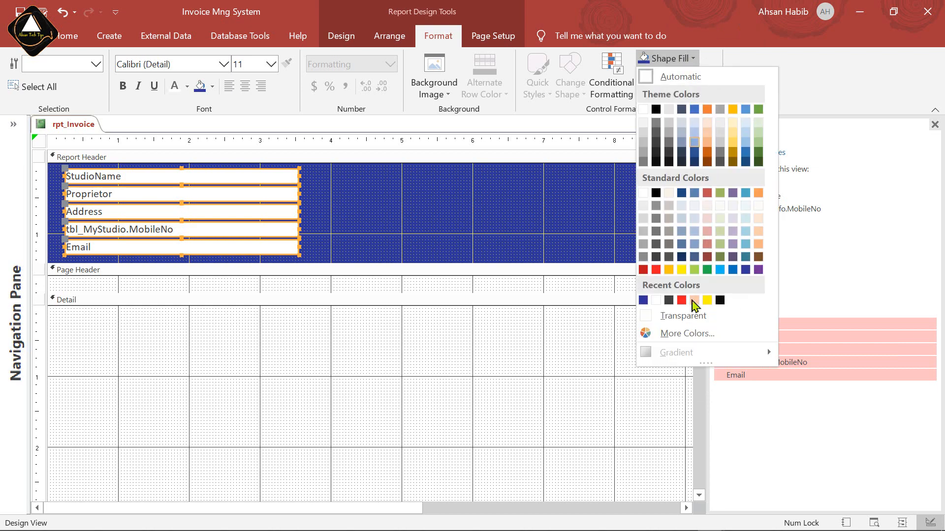
{"action": "left_click", "coordinate": [693, 316]}
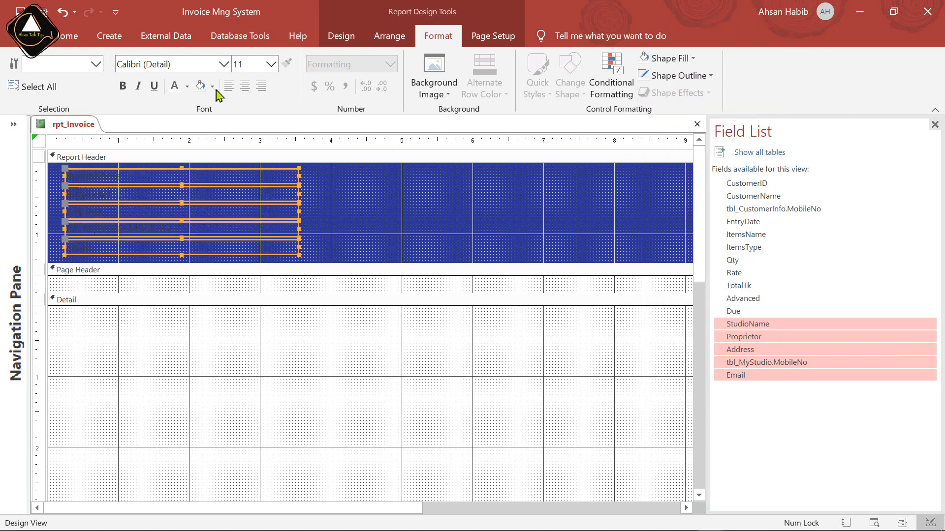
- Format the text of the five studio text boxes as white, bold Arial
{"action": "left_click", "coordinate": [187, 87]}
{"action": "left_click", "coordinate": [178, 144]}
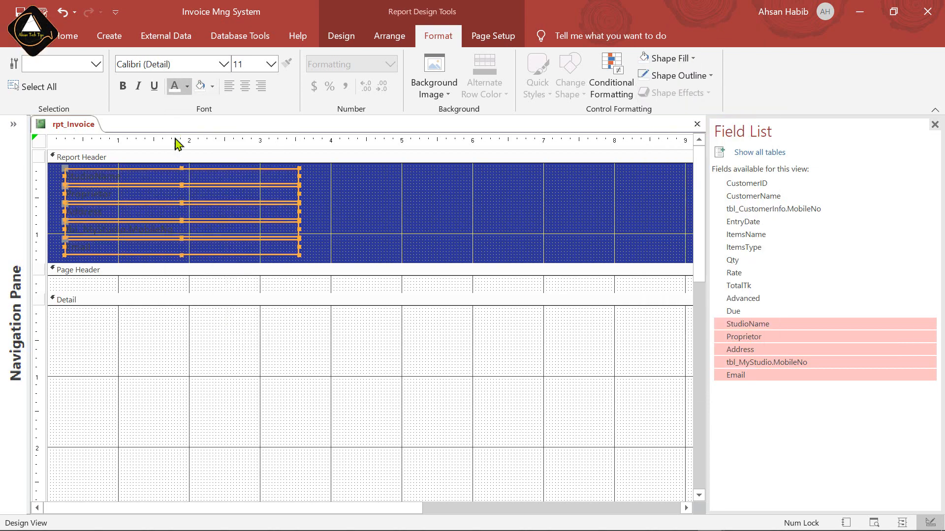
{"action": "left_click", "coordinate": [123, 86]}
{"action": "left_click", "coordinate": [191, 65]}
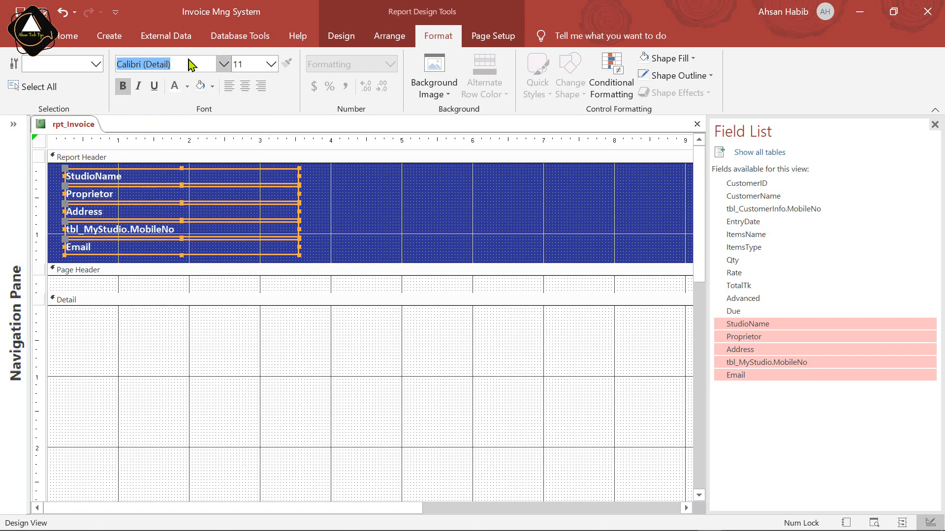
{"action": "type", "text": "Arial"}
{"action": "key", "text": "Return"}
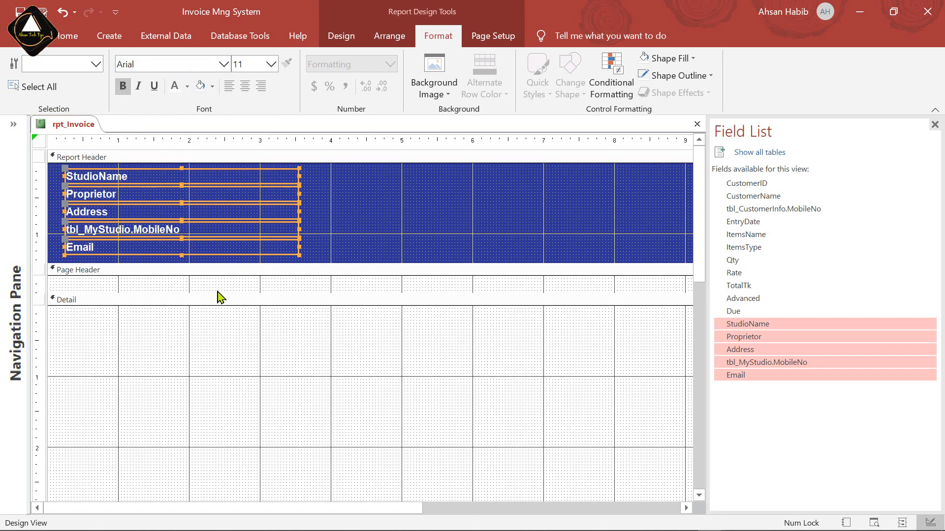
- Nudge the Proprietor, Address, tbl_MyStudio.MobileNo and Email text boxes slightly down to make room below StudioName
{"action": "left_click", "coordinate": [309, 234]}
{"action": "left_click_drag", "start_coordinate": [56, 202], "coordinate": [146, 254]}
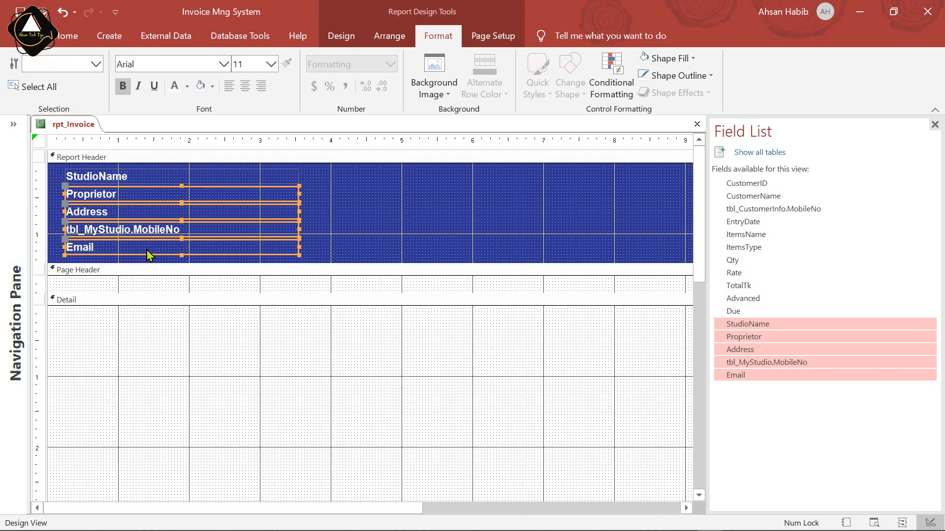
{"action": "key", "text": "Down"}
{"action": "key", "text": "Down"}
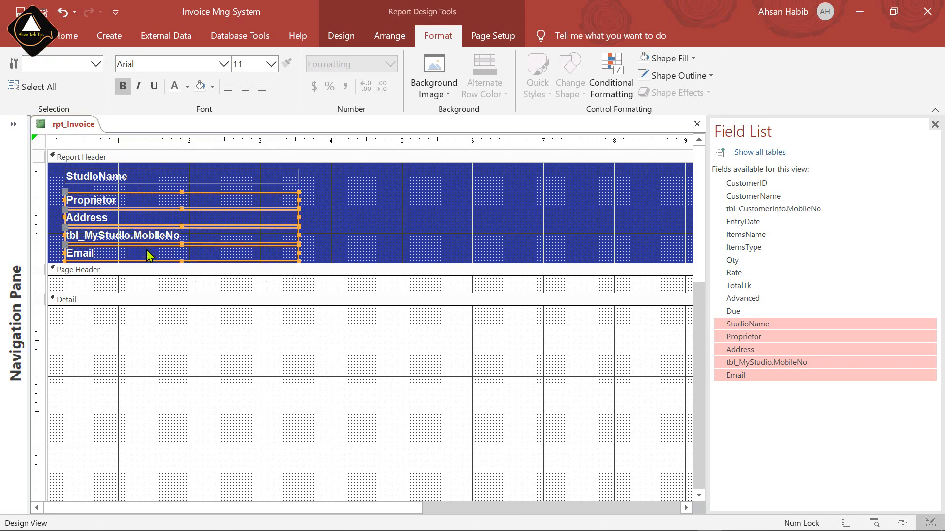
- Set the StudioName text box to font size 14 and fit its height to the text
{"action": "left_click", "coordinate": [120, 179]}
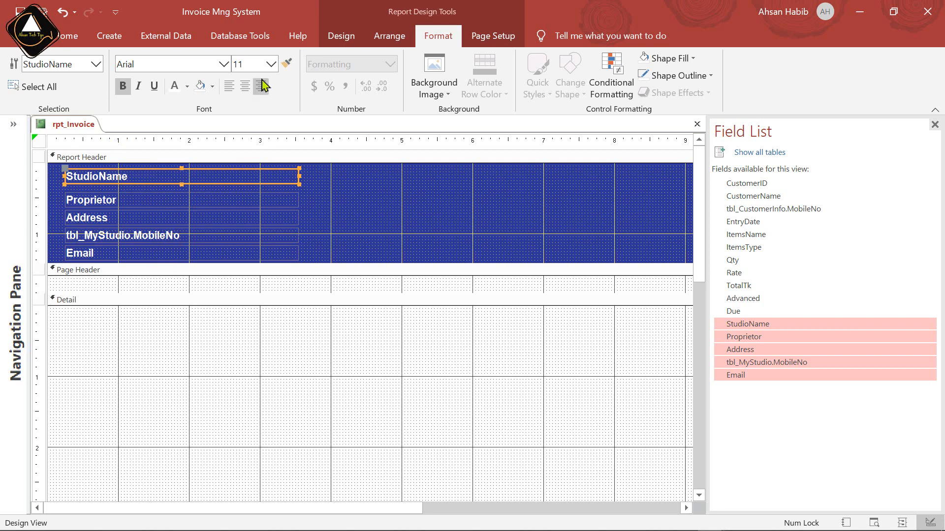
{"action": "left_click", "coordinate": [266, 63]}
{"action": "left_click", "coordinate": [270, 66]}
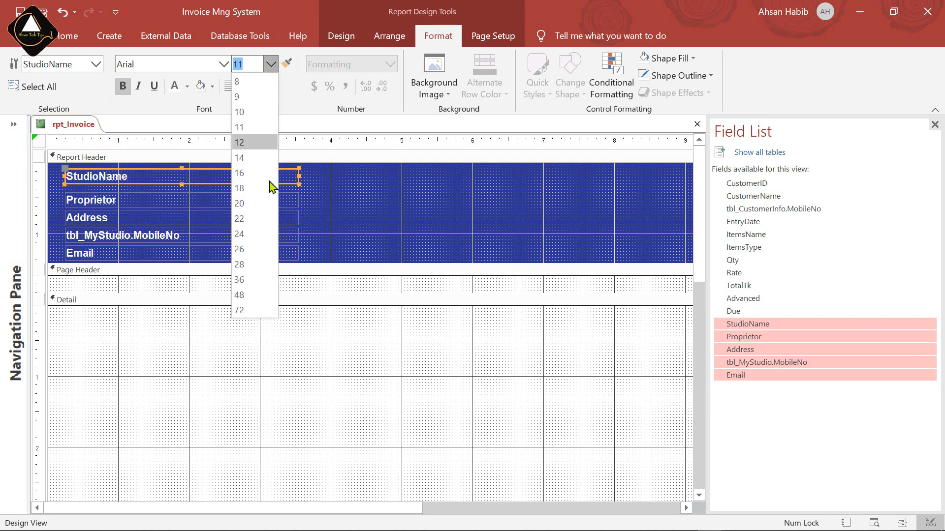
{"action": "left_click", "coordinate": [246, 159]}
{"action": "left_click", "coordinate": [181, 187]}
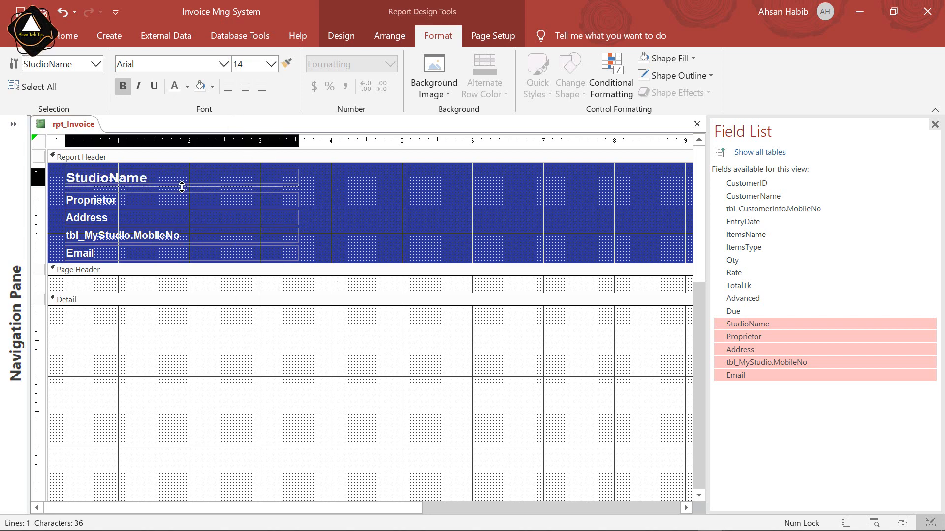
{"action": "left_click", "coordinate": [182, 187]}
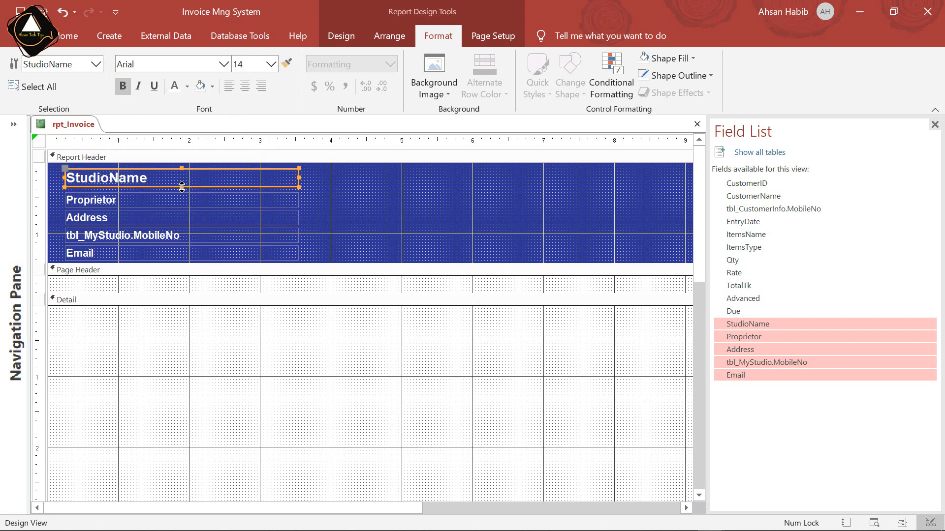
- Italicize the Proprietor and Email text boxes
{"action": "left_click", "coordinate": [109, 207]}
{"action": "left_click", "coordinate": [138, 86]}
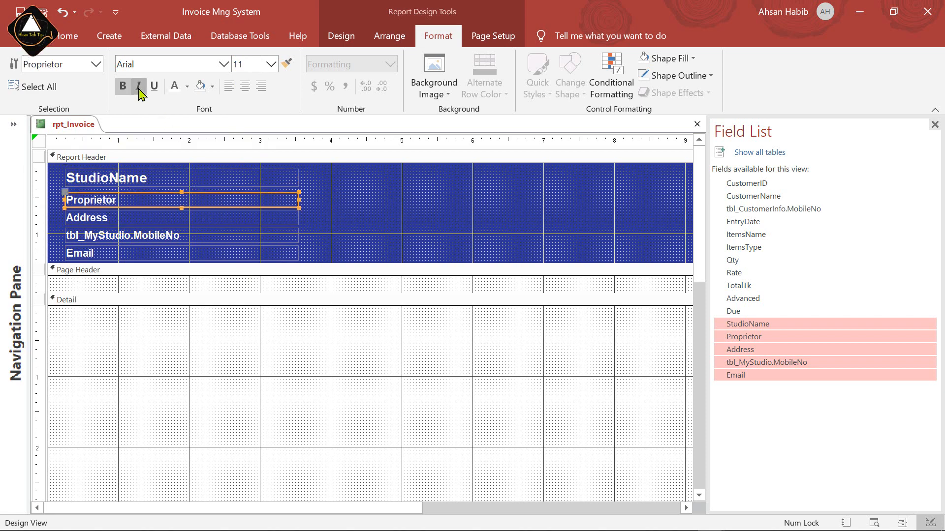
{"action": "left_click", "coordinate": [141, 251]}
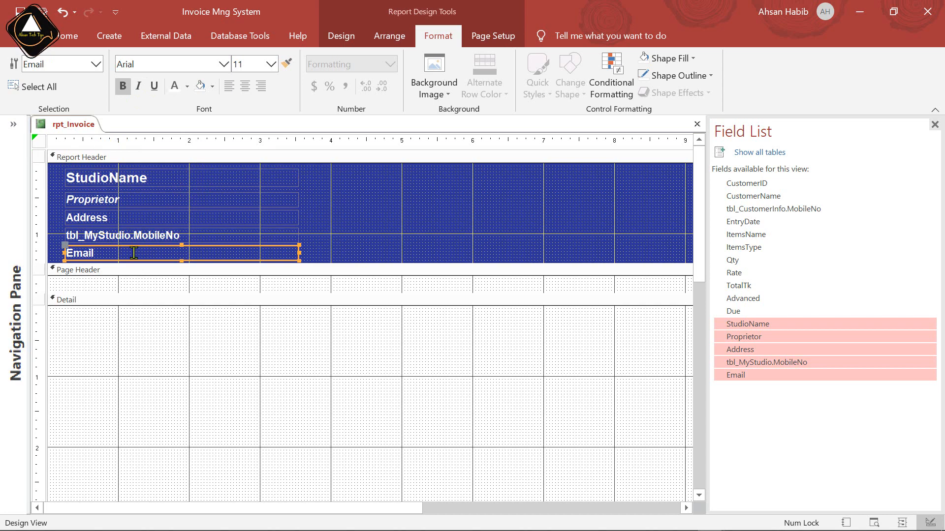
{"action": "left_click", "coordinate": [139, 87]}
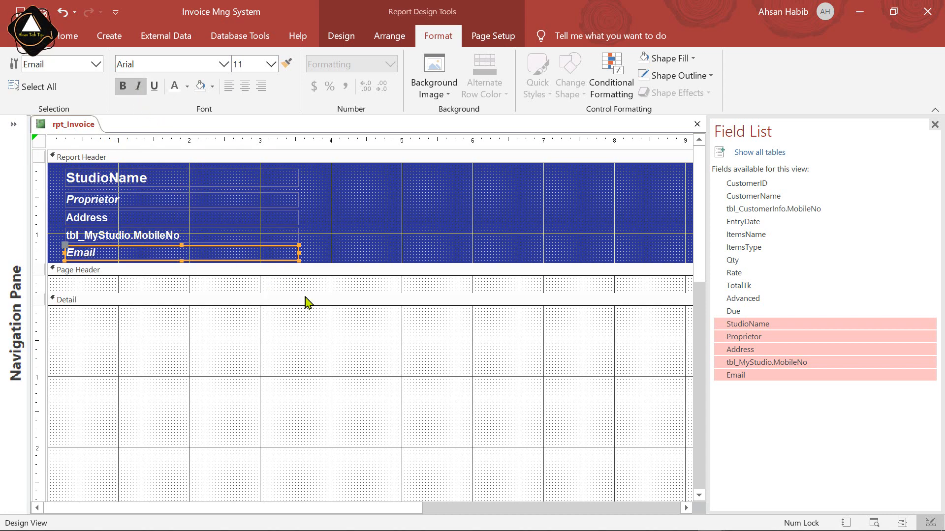
- Nudge the Proprietor and Address text boxes up so they sit closely below StudioName
{"action": "left_click", "coordinate": [348, 225]}
{"action": "left_click", "coordinate": [92, 199]}
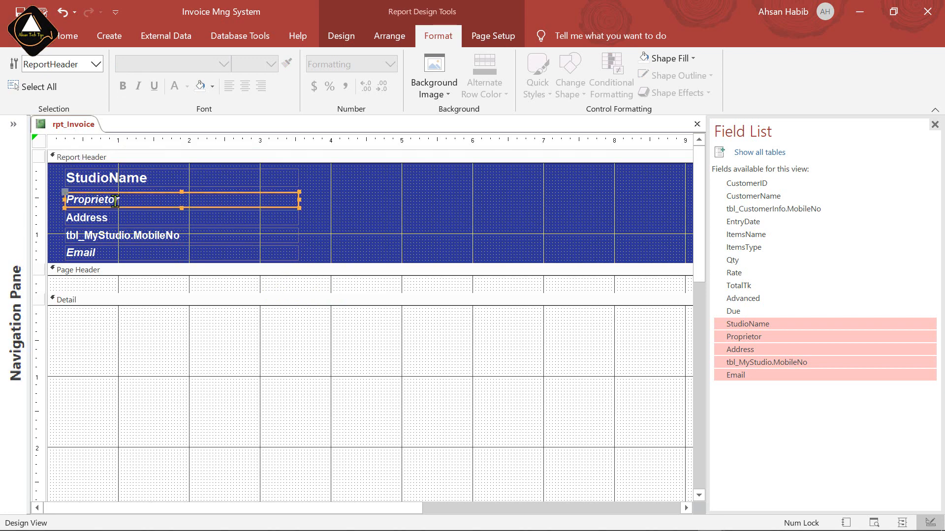
{"action": "key", "text": "Up"}
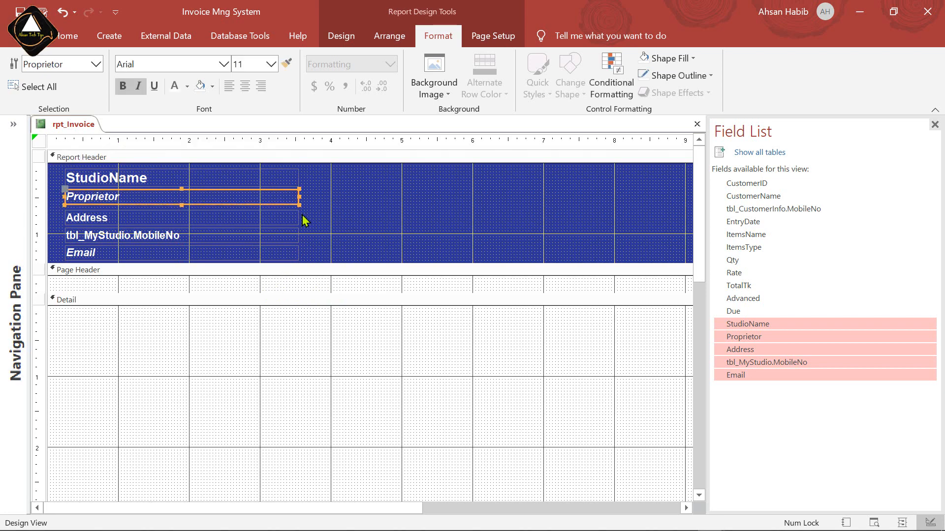
{"action": "key", "text": "Up"}
{"action": "left_click", "coordinate": [143, 217]}
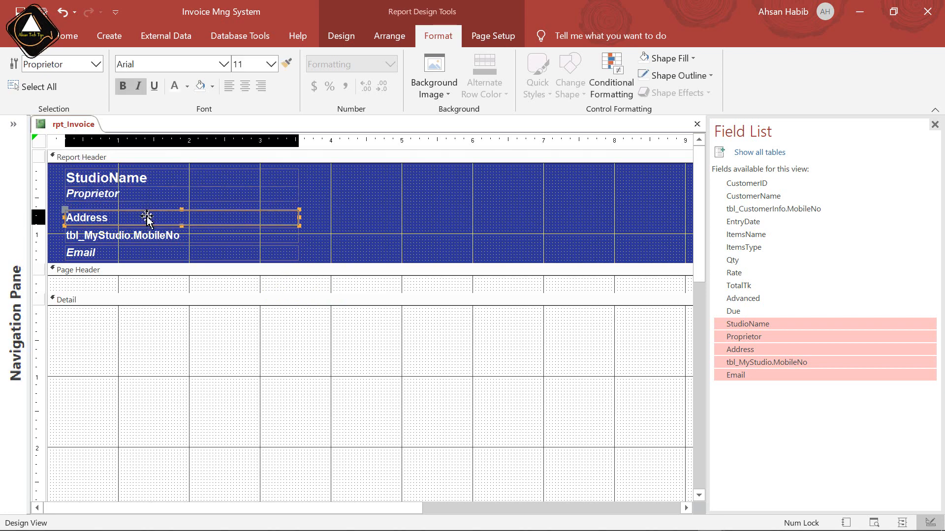
{"action": "key", "text": "Up"}
{"action": "key", "text": "Up"}
{"action": "key", "text": "Up"}
- Nudge the tbl_MyStudio.MobileNo and Email text boxes up to close the gaps below Address
{"action": "left_click", "coordinate": [168, 235]}
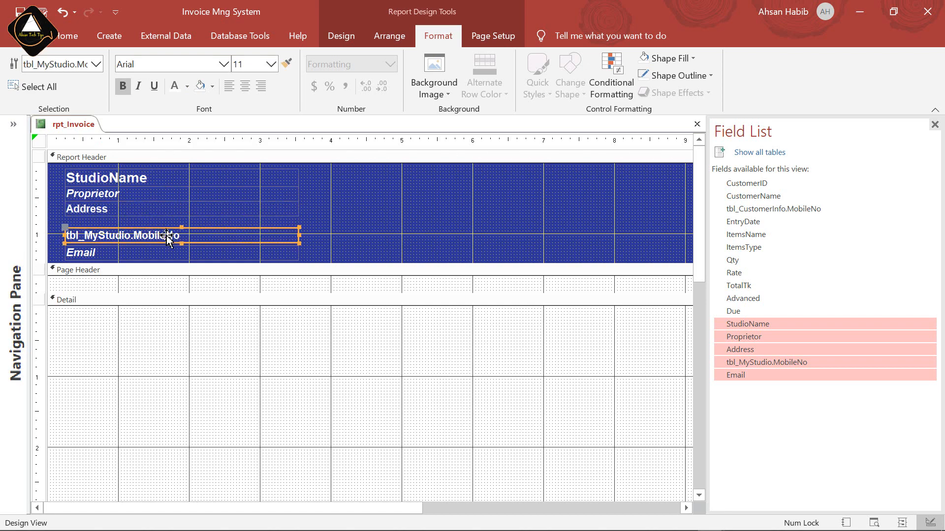
{"action": "key", "text": "Up"}
{"action": "key", "text": "Up"}
{"action": "key", "text": "Up"}
{"action": "key", "text": "Up"}
{"action": "left_click", "coordinate": [101, 252]}
{"action": "key", "text": "Up"}
{"action": "key", "text": "Up"}
{"action": "key", "text": "Up"}
{"action": "key", "text": "Up"}
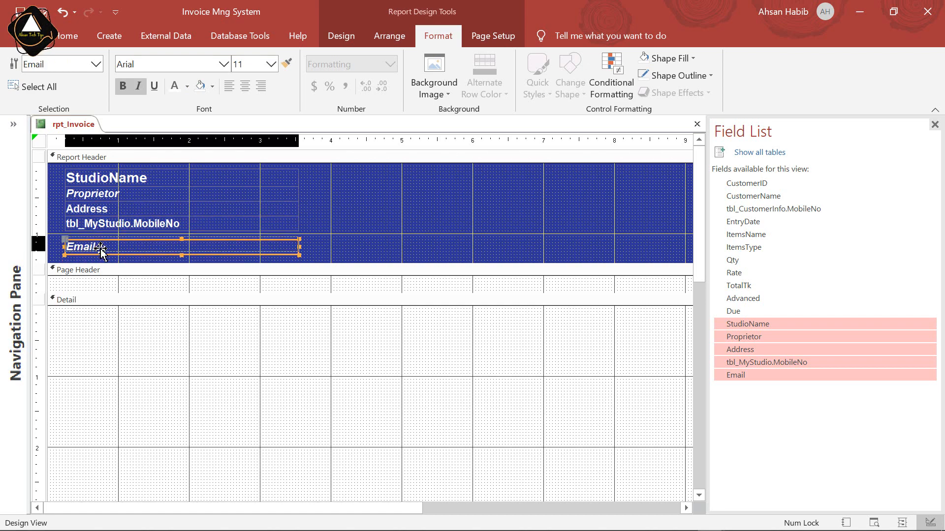
{"action": "left_click", "coordinate": [358, 217]}
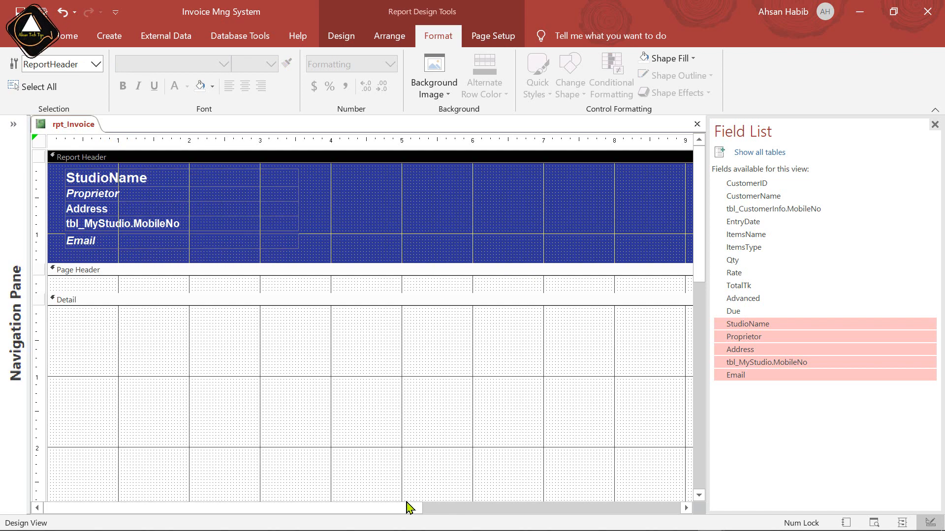
- Add only the CustomerID, CustomerName, tbl_CustomerInfo.MobileNo and EntryDate fields to the Report Header's right area, excluding the five studio fields from the selection
{"action": "left_click_drag", "start_coordinate": [408, 508], "coordinate": [582, 515]}
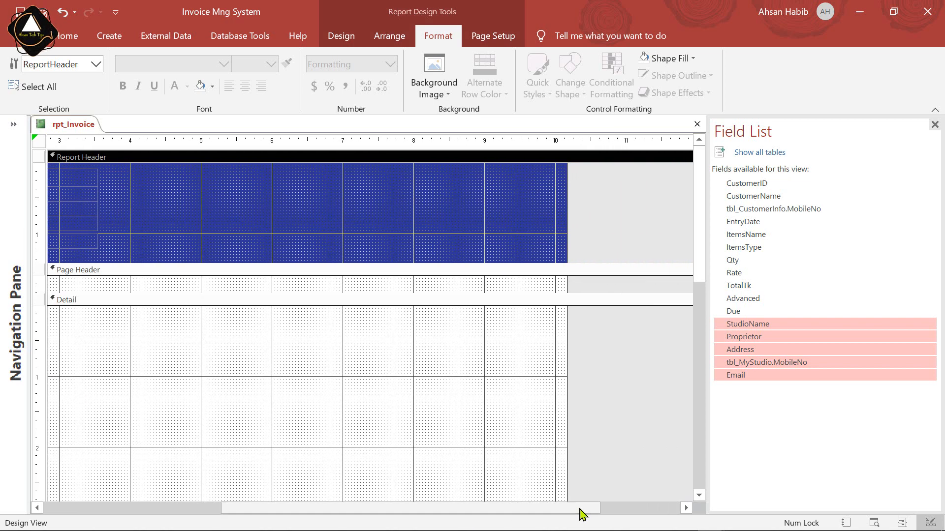
{"action": "left_click", "coordinate": [750, 196], "text": "ctrl"}
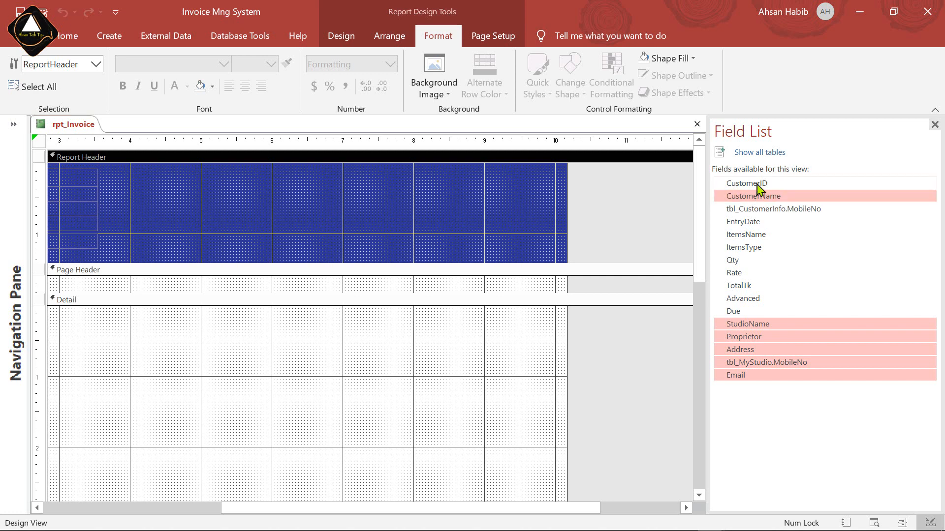
{"action": "left_click", "coordinate": [761, 190], "text": "ctrl"}
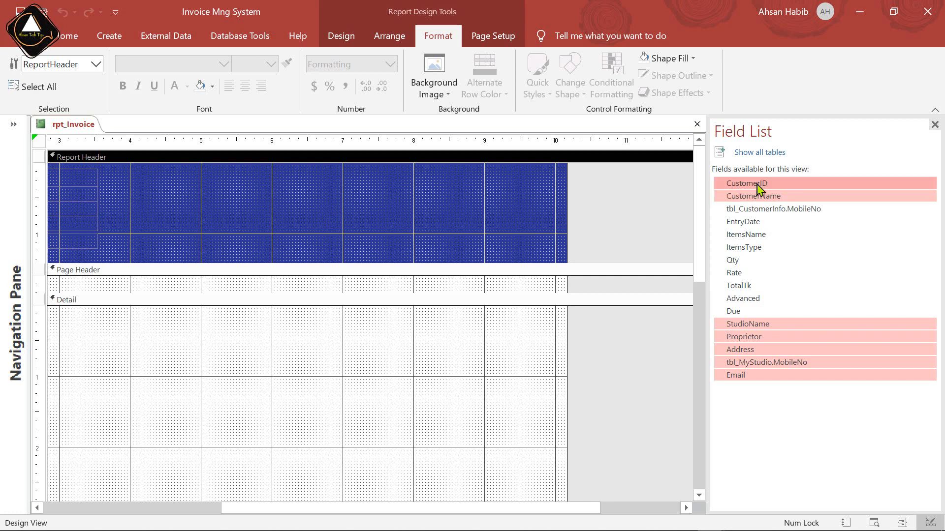
{"action": "left_click", "coordinate": [783, 210], "text": "ctrl"}
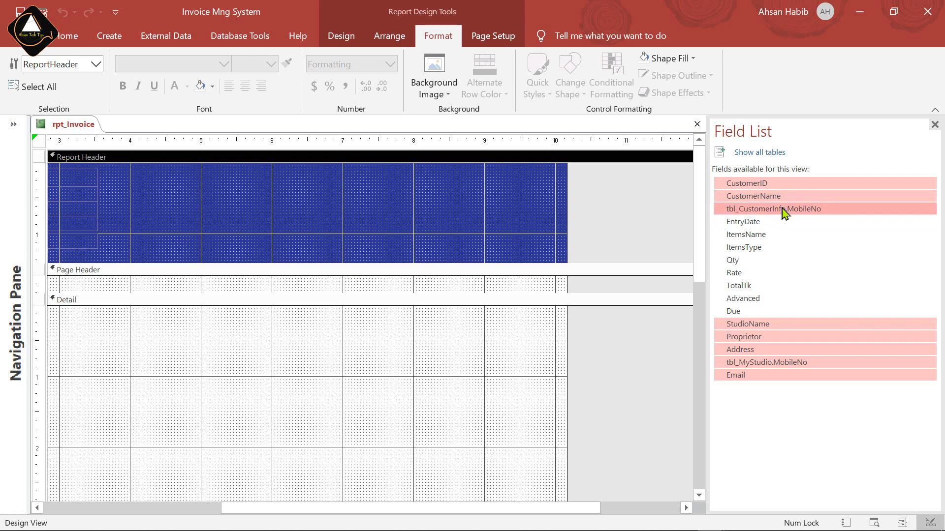
{"action": "left_click", "coordinate": [745, 224], "text": "ctrl"}
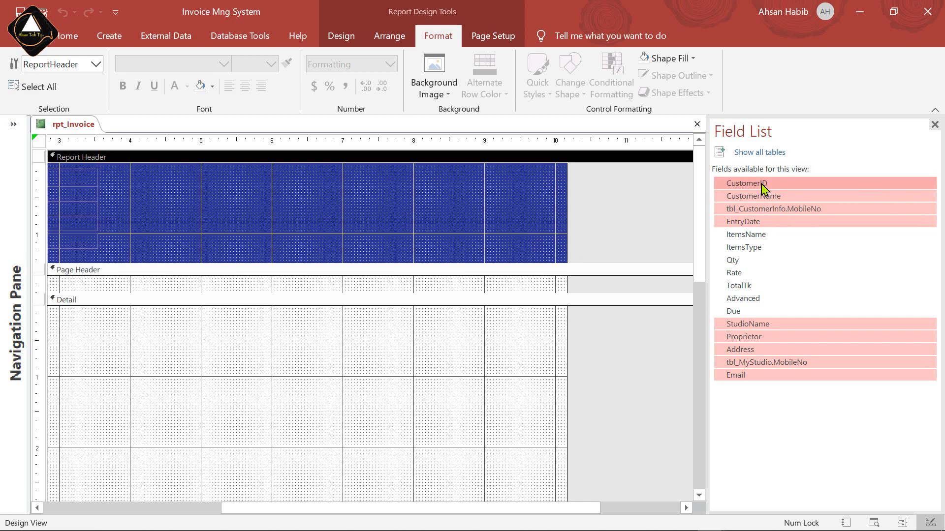
{"action": "left_click_drag", "start_coordinate": [762, 185], "coordinate": [430, 181]}
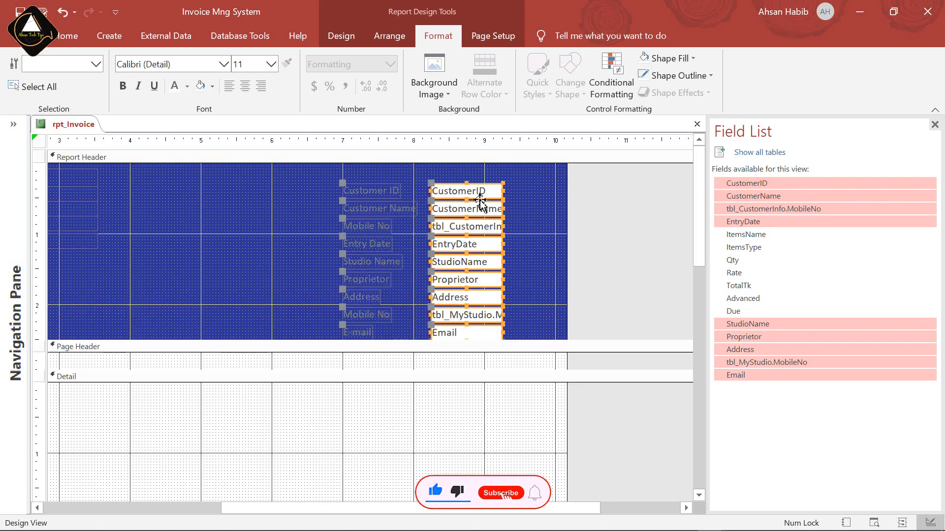
{"action": "key", "text": "ctrl+z"}
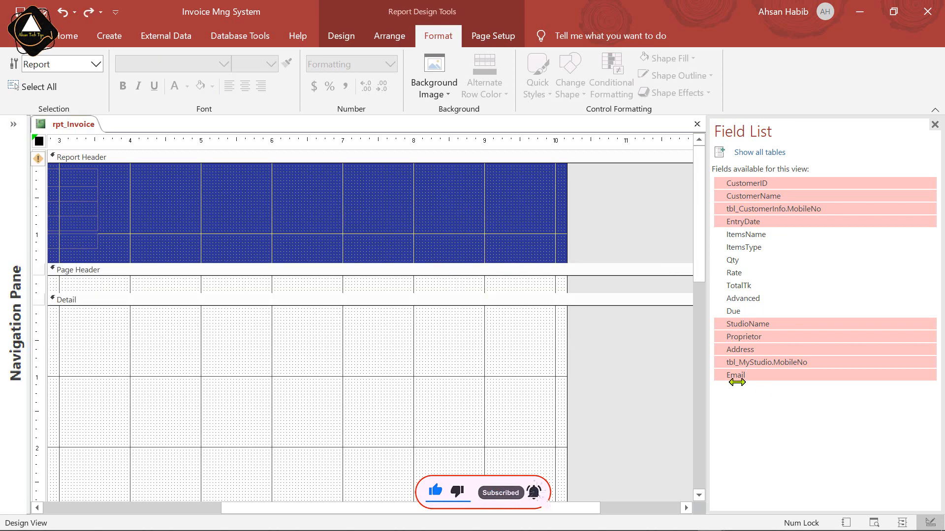
{"action": "left_click", "coordinate": [749, 324], "text": "ctrl"}
{"action": "left_click", "coordinate": [752, 340], "text": "ctrl"}
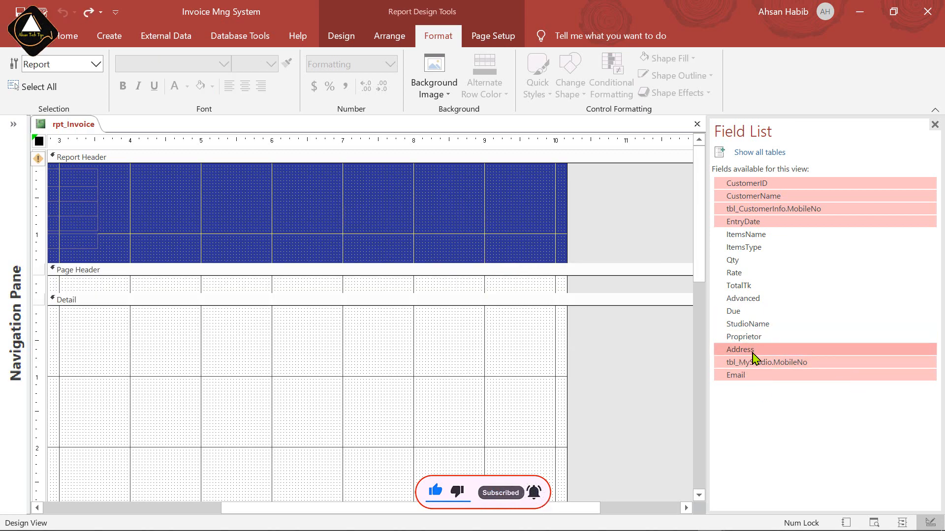
{"action": "left_click", "coordinate": [752, 350], "text": "ctrl"}
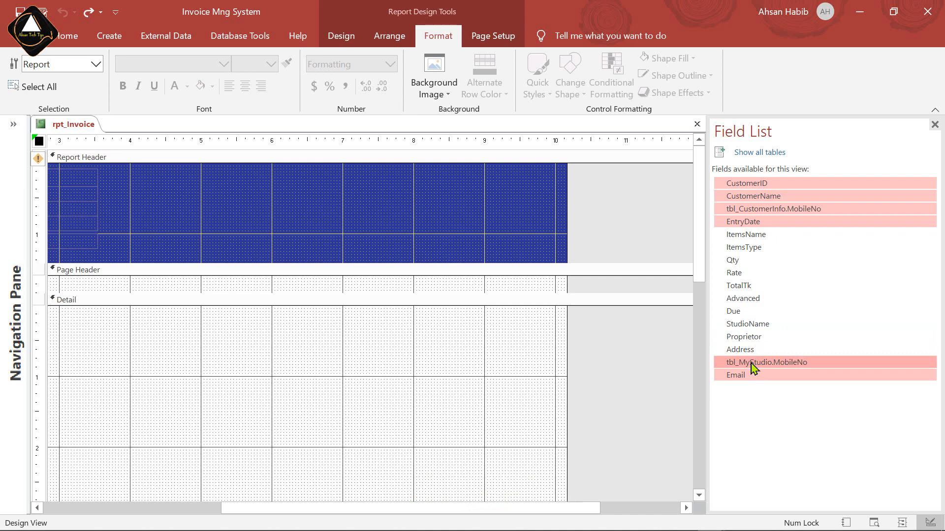
{"action": "left_click", "coordinate": [756, 365], "text": "ctrl"}
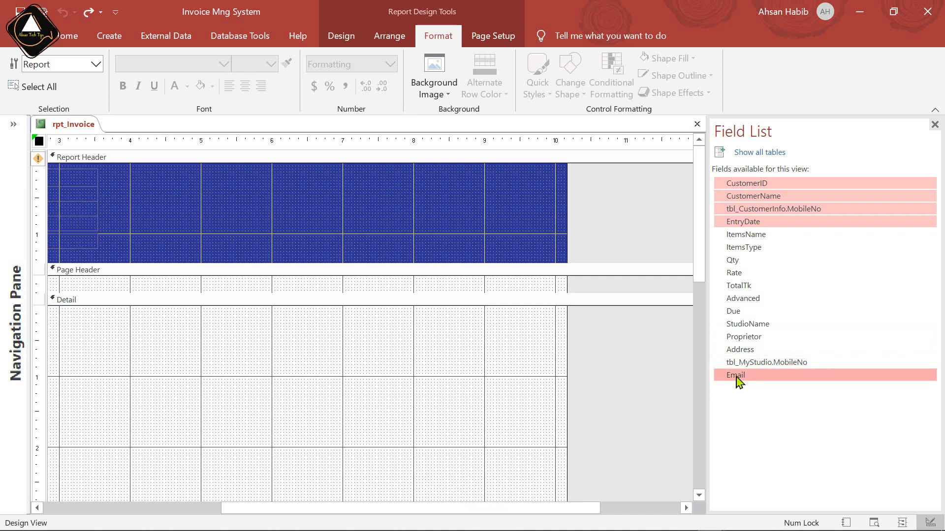
{"action": "left_click", "coordinate": [737, 377], "text": "ctrl"}
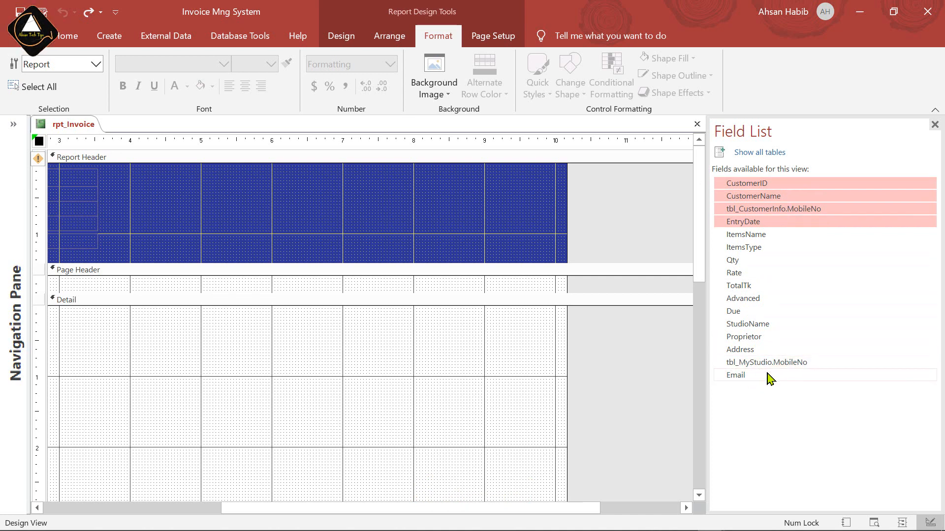
{"action": "left_click_drag", "start_coordinate": [752, 197], "coordinate": [435, 176]}
- Delete the attached labels of the four customer fields in the Report Header
{"action": "left_click", "coordinate": [315, 182]}
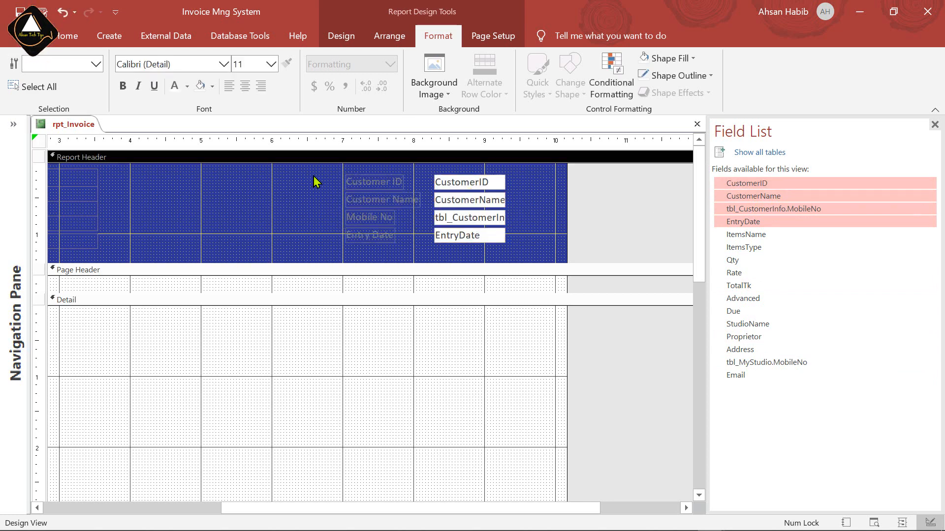
{"action": "left_click_drag", "start_coordinate": [315, 182], "coordinate": [395, 243]}
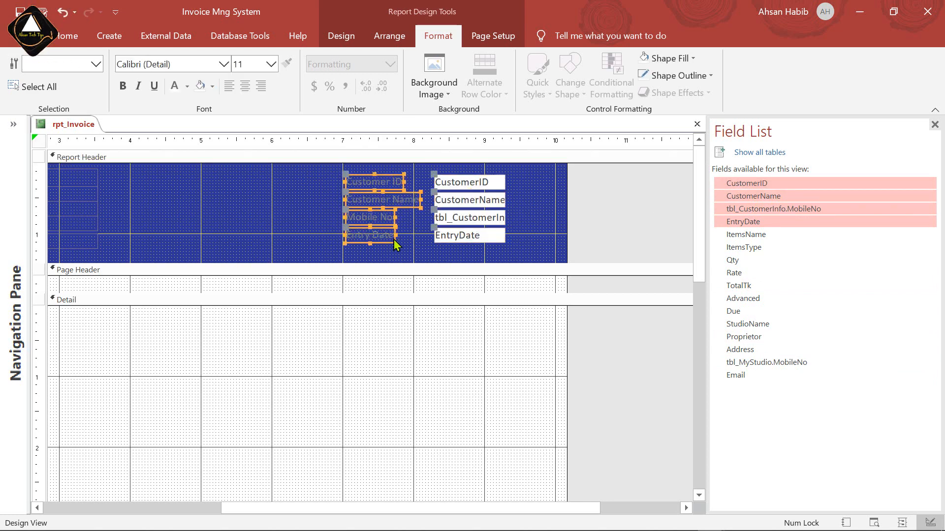
{"action": "key", "text": "Delete"}
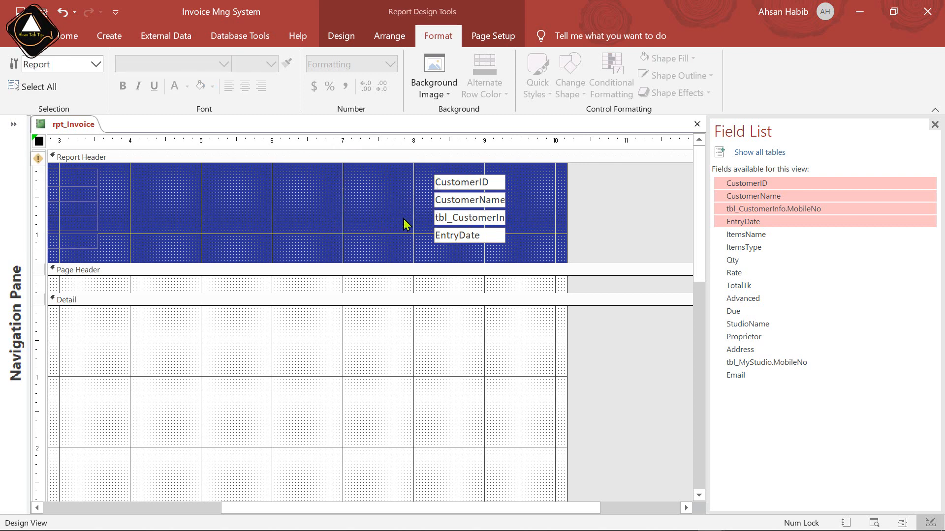
- Make the outline and fill of the four customer text boxes in the Report Header transparent
{"action": "left_click_drag", "start_coordinate": [419, 187], "coordinate": [510, 250]}
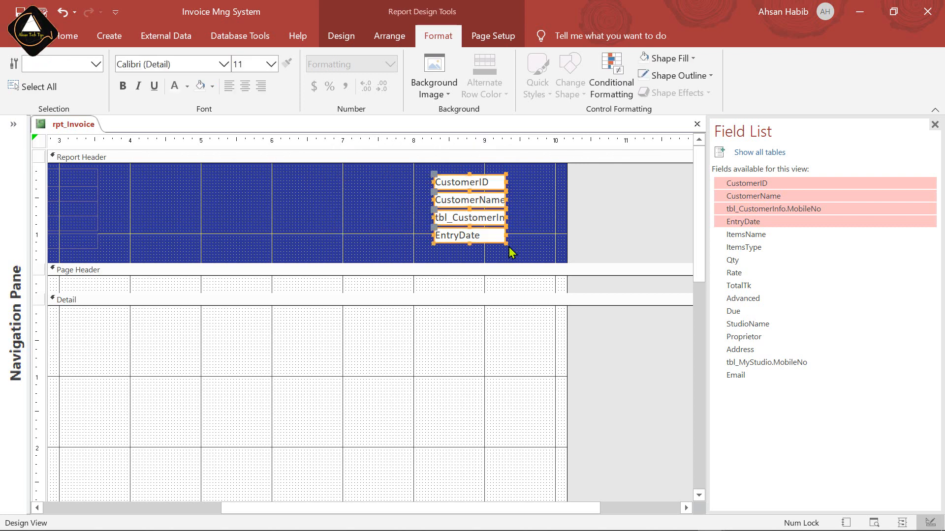
{"action": "left_click", "coordinate": [699, 77]}
{"action": "left_click", "coordinate": [694, 332]}
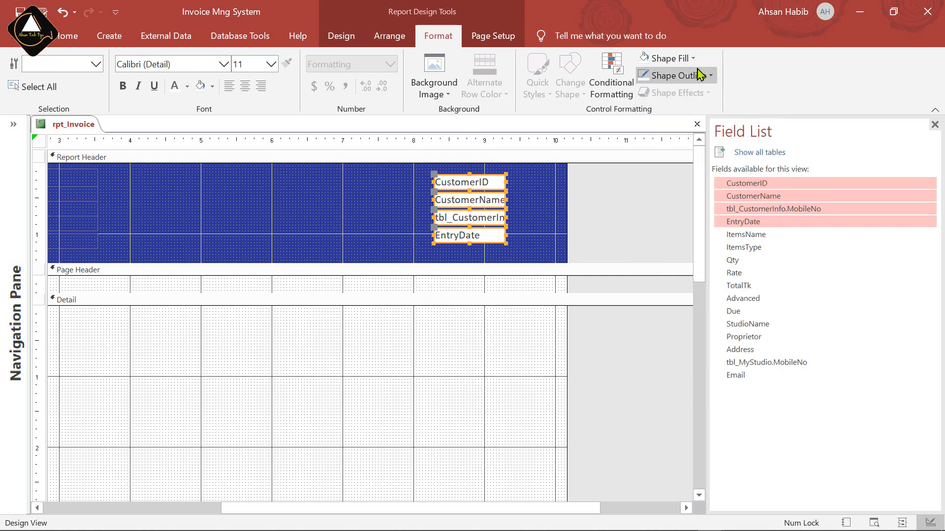
{"action": "left_click", "coordinate": [669, 58]}
{"action": "left_click", "coordinate": [691, 317]}
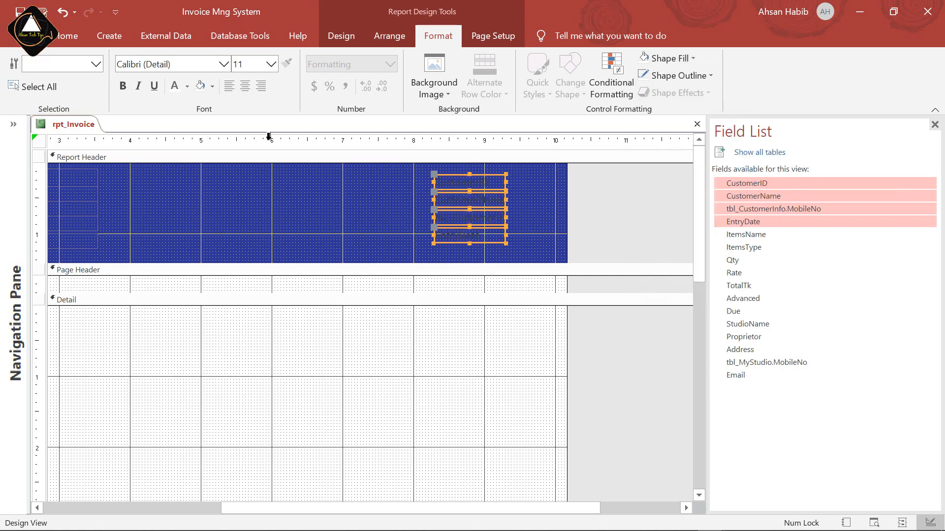
- Format the four customer text boxes with the Arial font and white text
{"action": "left_click", "coordinate": [183, 65]}
{"action": "type", "text": "Arial"}
{"action": "key", "text": "Return"}
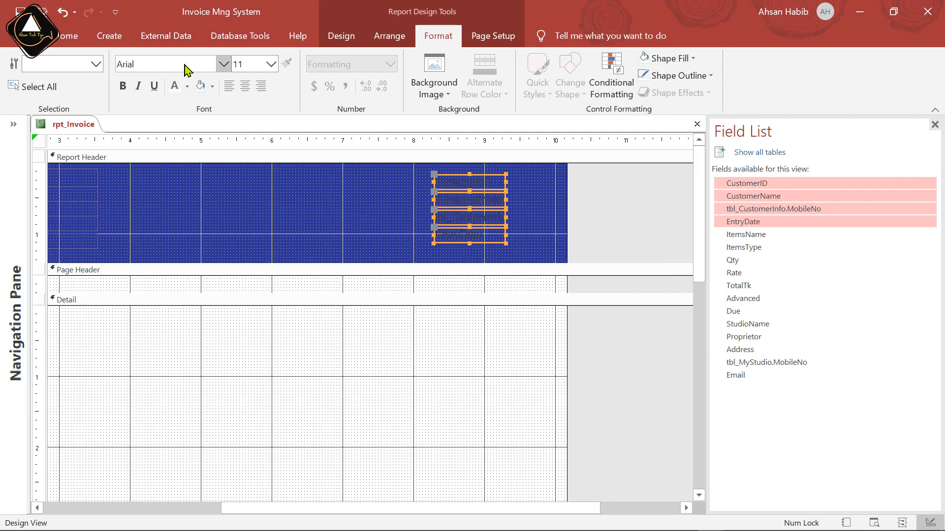
{"action": "left_click", "coordinate": [189, 87]}
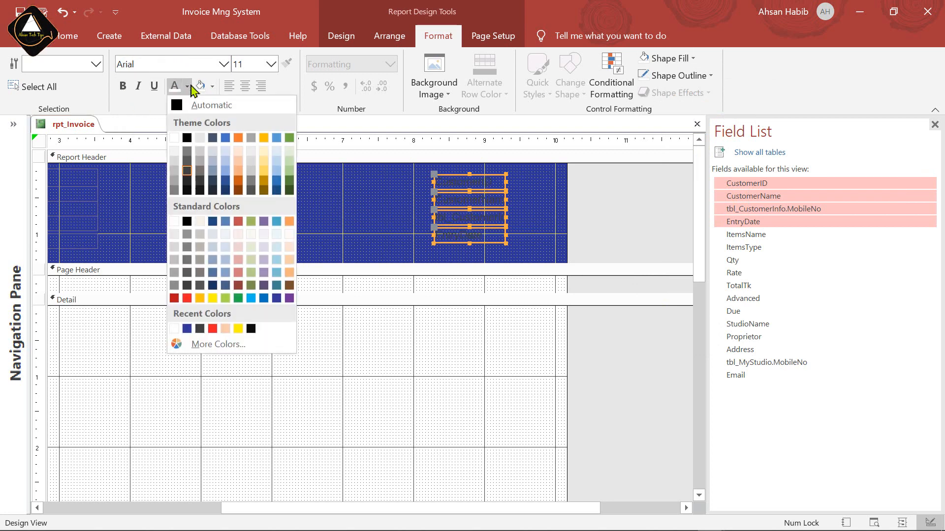
{"action": "left_click", "coordinate": [174, 138]}
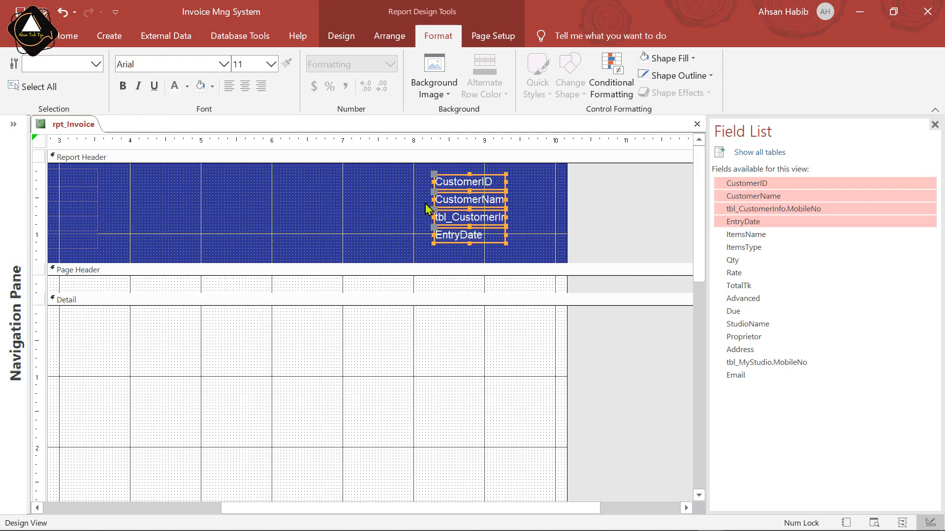
- Widen the four customer text boxes in both directions to about 3 inches and right-align their text
{"action": "left_click_drag", "start_coordinate": [520, 179], "coordinate": [463, 229]}
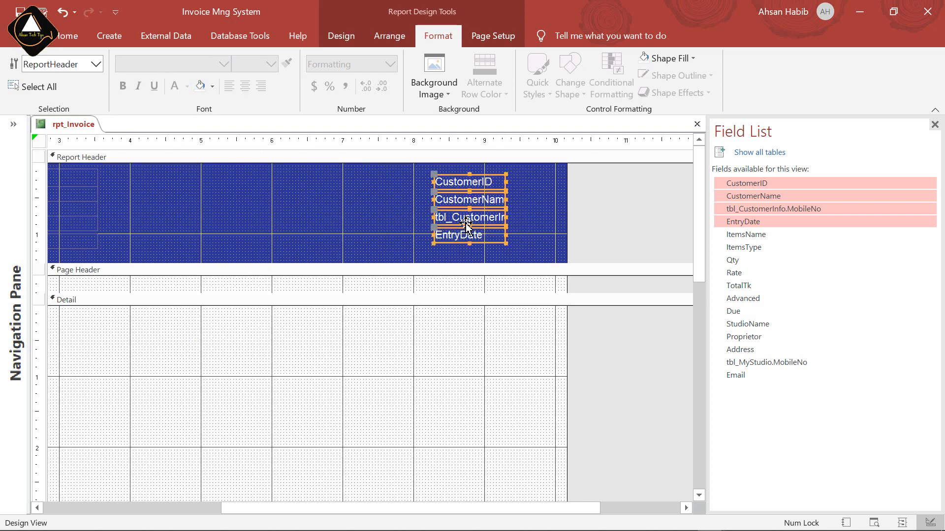
{"action": "left_click_drag", "start_coordinate": [506, 181], "coordinate": [547, 182]}
{"action": "left_click_drag", "start_coordinate": [434, 200], "coordinate": [337, 199]}
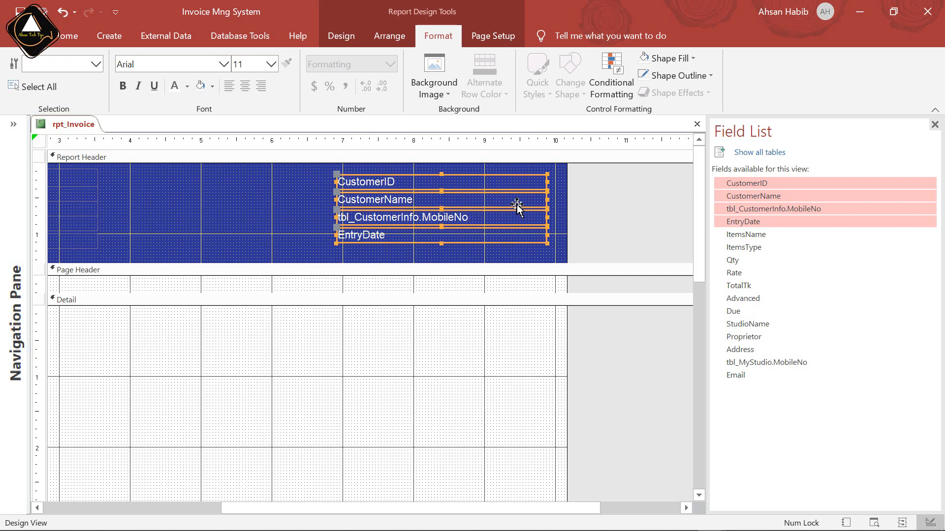
{"action": "left_click", "coordinate": [261, 90]}
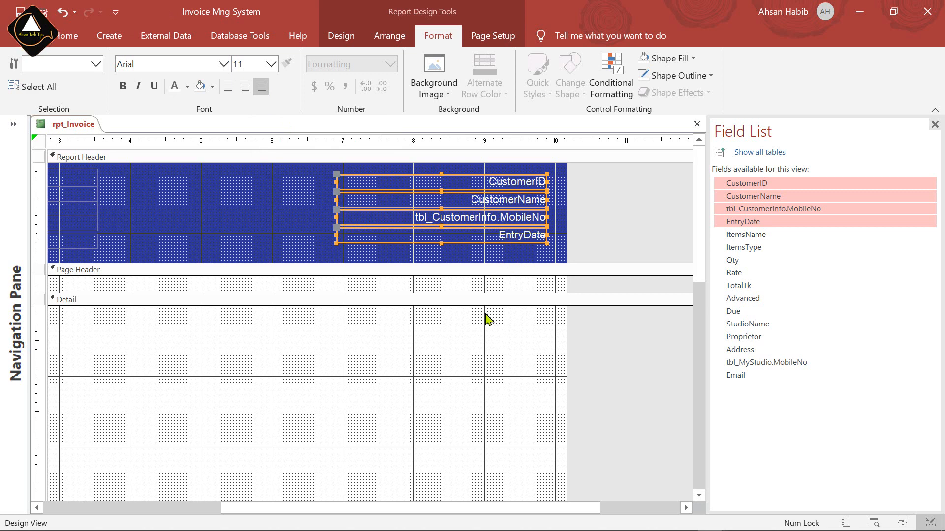
- Set the report's Pop Up property to Yes
{"action": "left_click", "coordinate": [341, 36]}
{"action": "left_click", "coordinate": [809, 78]}
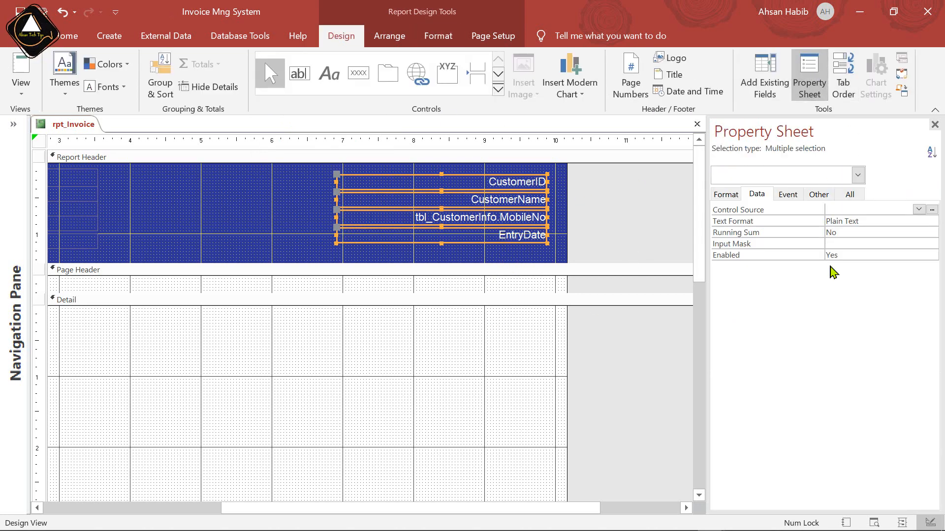
{"action": "left_click", "coordinate": [39, 141]}
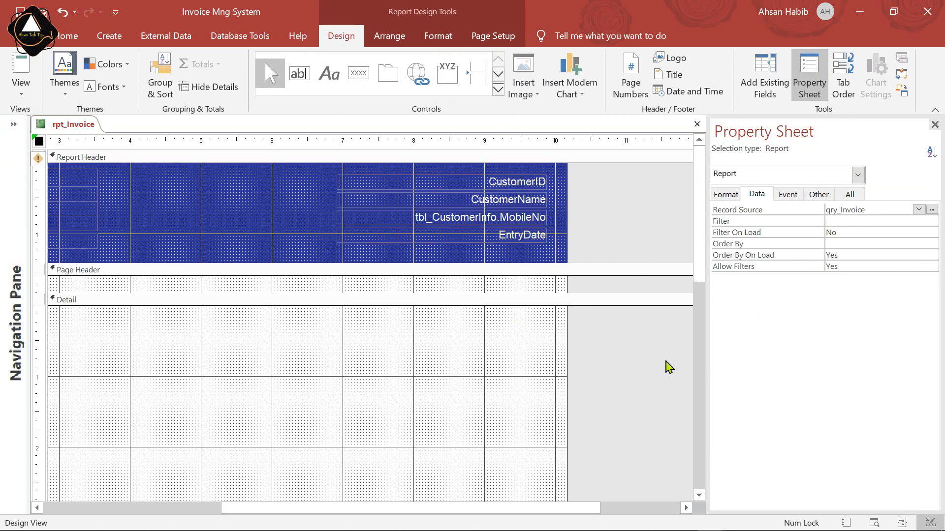
{"action": "left_click", "coordinate": [818, 194]}
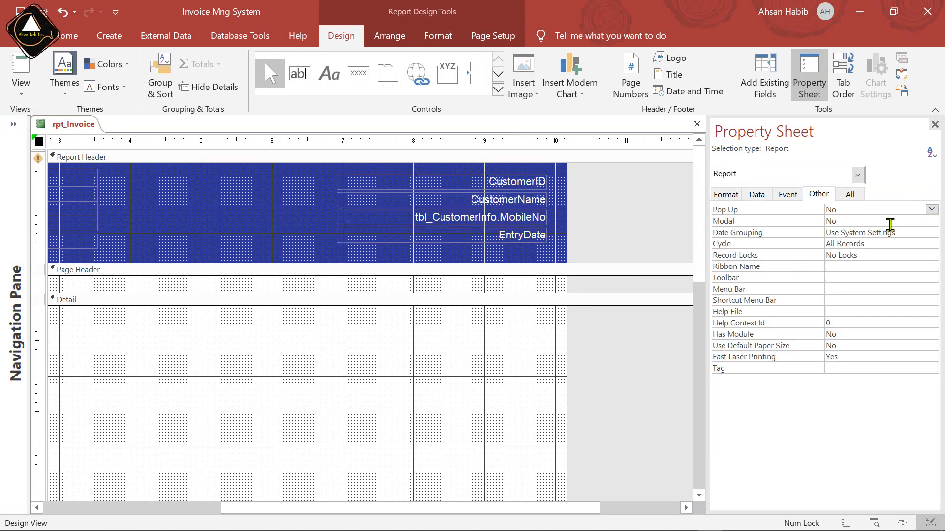
{"action": "left_click", "coordinate": [932, 211]}
{"action": "left_click", "coordinate": [850, 221]}
- Set the report's Scroll Bars property to Neither
{"action": "left_click", "coordinate": [850, 194]}
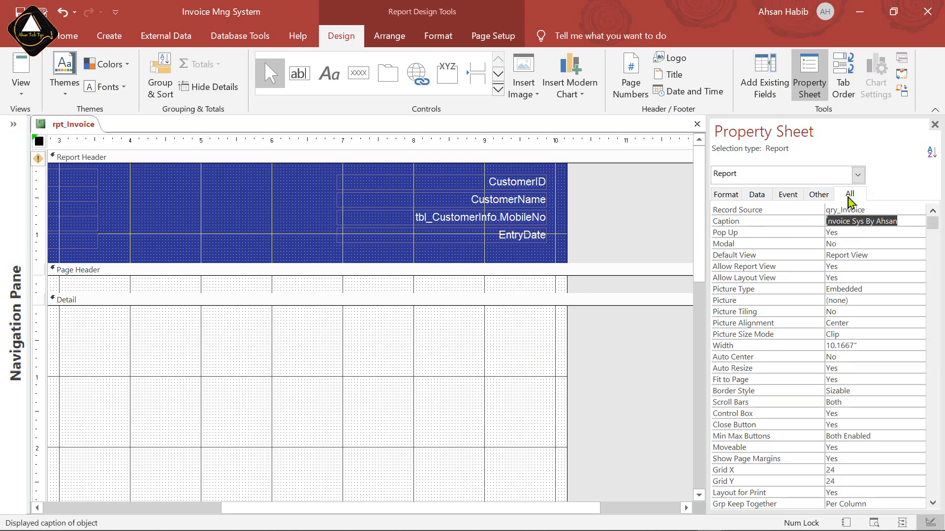
{"action": "scroll", "coordinate": [879, 354], "scroll_direction": "down", "scroll_amount": 1}
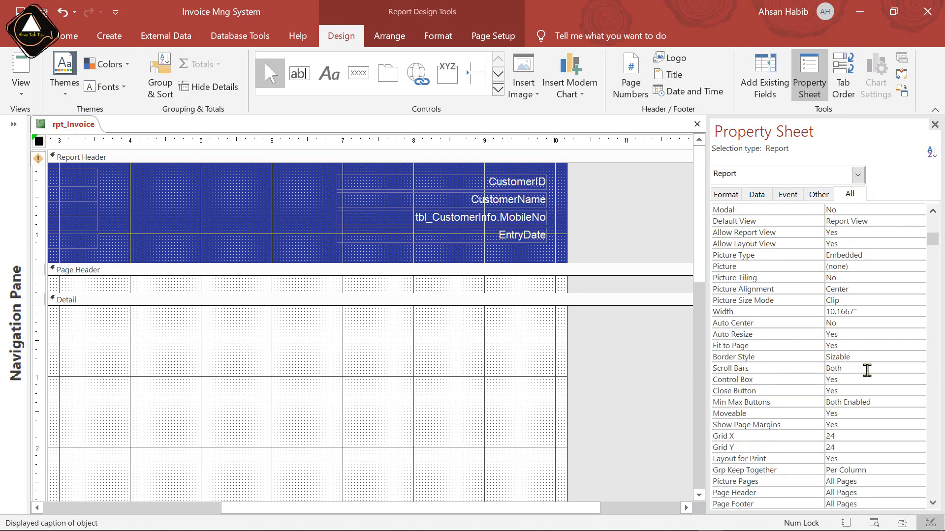
{"action": "left_click", "coordinate": [902, 367]}
{"action": "left_click", "coordinate": [919, 368]}
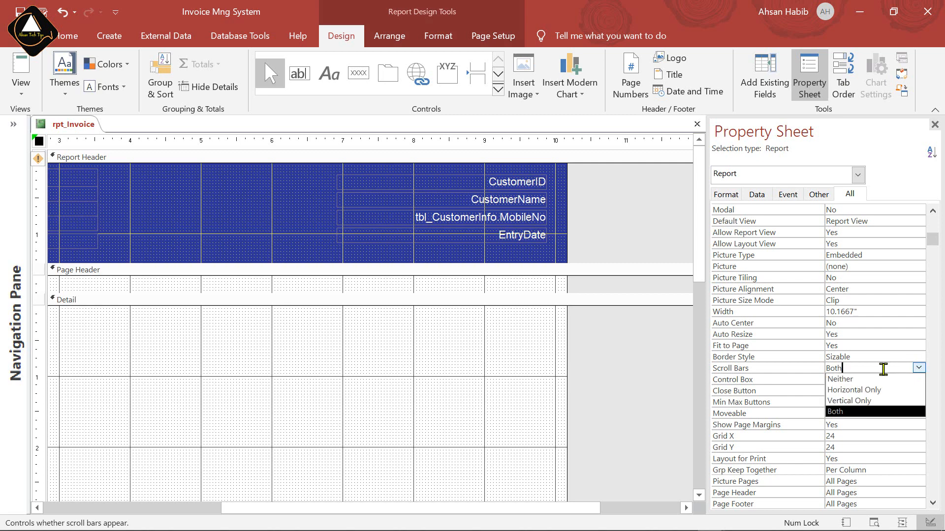
{"action": "left_click", "coordinate": [861, 378]}
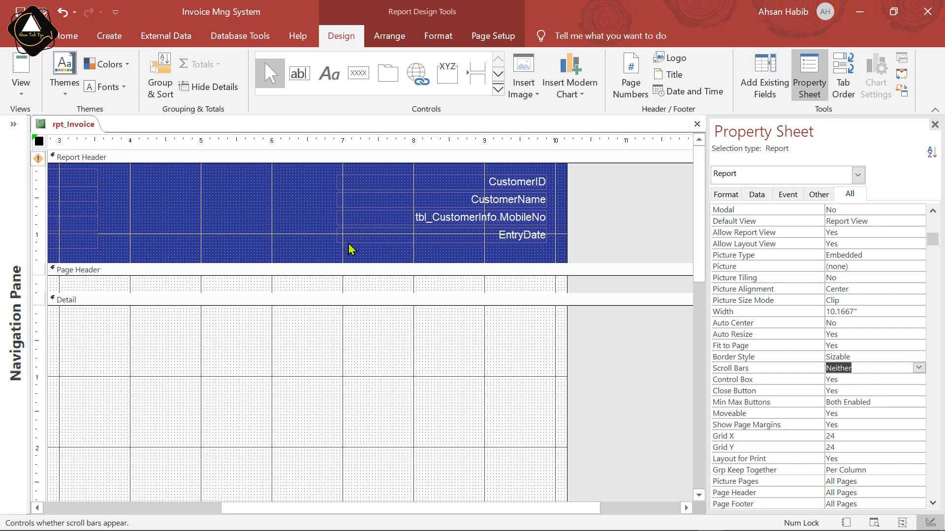
- Add the ItemsName, ItemsType, Qty, Rate, TotalTk, Advanced, Due and Email fields together to the Detail section
{"action": "left_click_drag", "start_coordinate": [490, 507], "coordinate": [305, 508]}
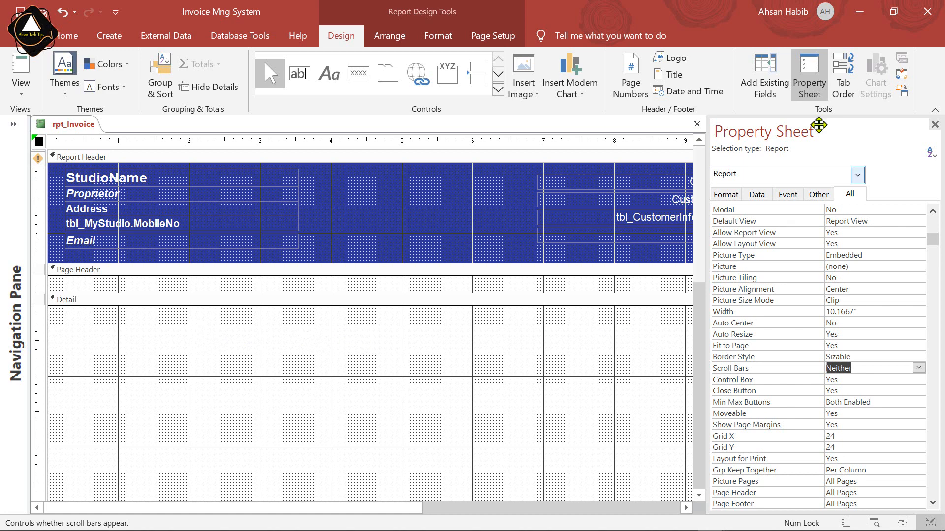
{"action": "left_click", "coordinate": [765, 90]}
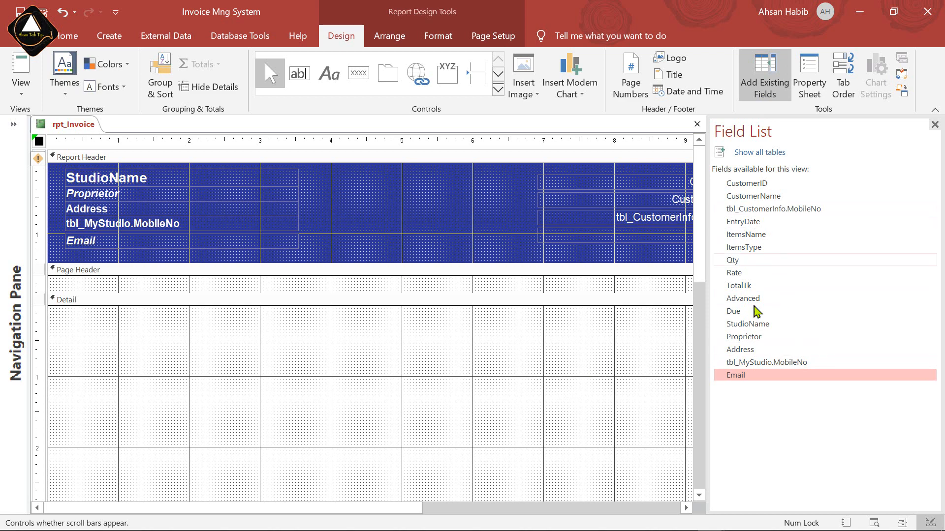
{"action": "left_click", "coordinate": [744, 236], "text": "ctrl"}
{"action": "left_click", "coordinate": [749, 249], "text": "ctrl"}
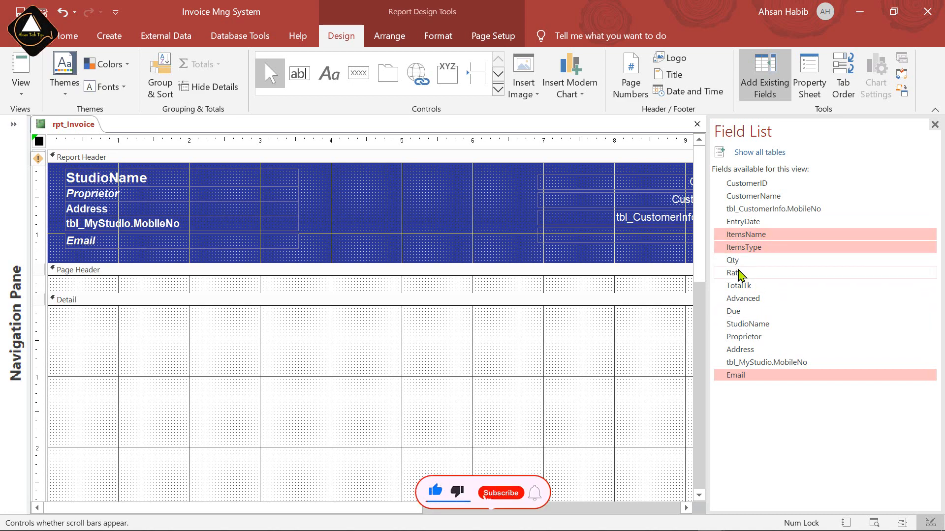
{"action": "left_click", "coordinate": [742, 261], "text": "ctrl"}
{"action": "left_click", "coordinate": [740, 276], "text": "ctrl"}
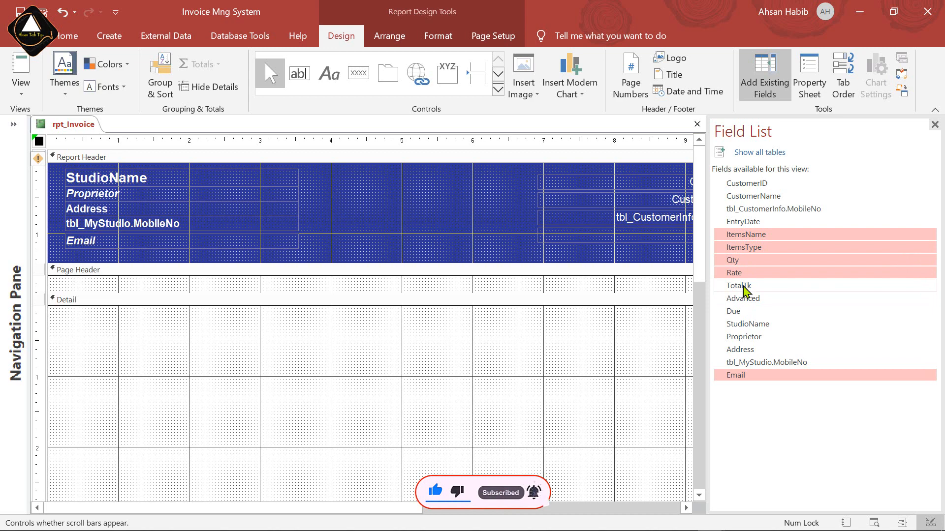
{"action": "left_click", "coordinate": [745, 286], "text": "ctrl"}
{"action": "left_click", "coordinate": [747, 299], "text": "ctrl"}
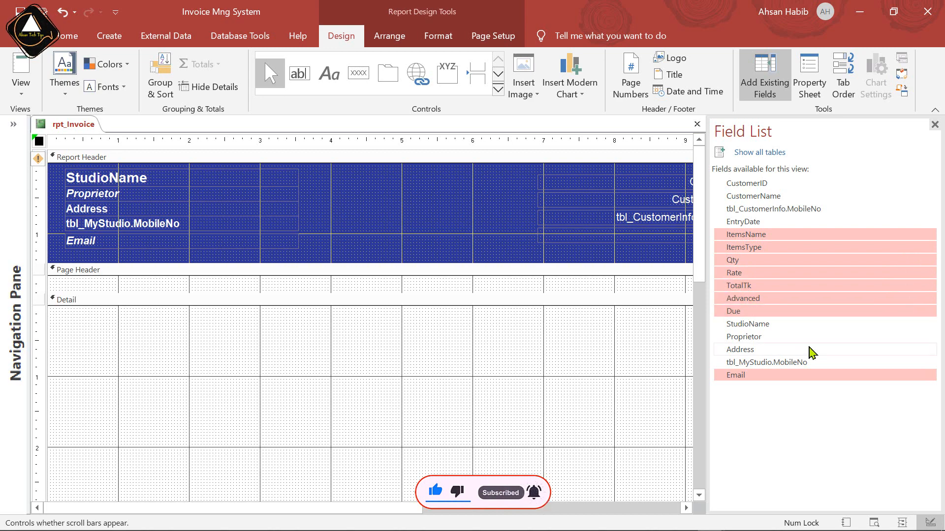
{"action": "left_click", "coordinate": [768, 312], "text": "ctrl"}
{"action": "left_click_drag", "start_coordinate": [743, 240], "coordinate": [250, 319]}
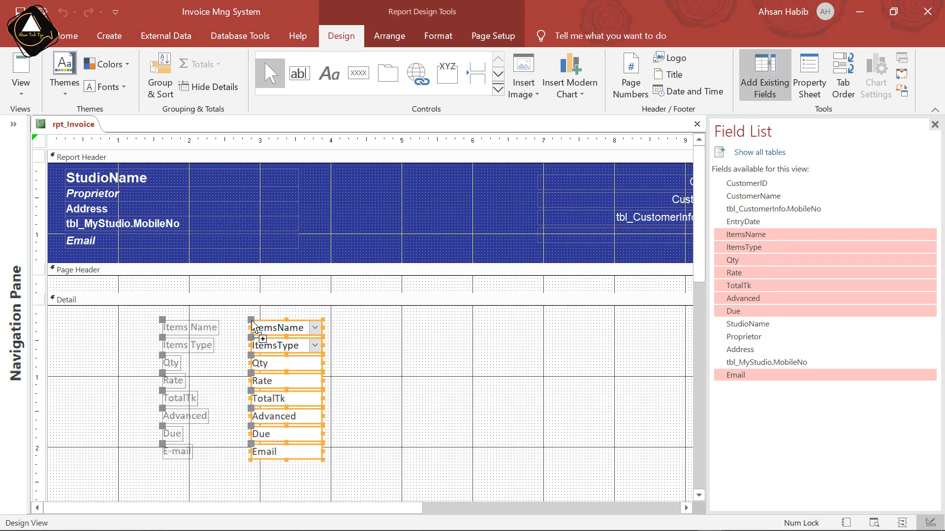
- Arrange all the Detail fields and their labels in a tabular layout with the labels in the Page Header
{"action": "left_click", "coordinate": [334, 480]}
{"action": "left_click_drag", "start_coordinate": [371, 484], "coordinate": [142, 328]}
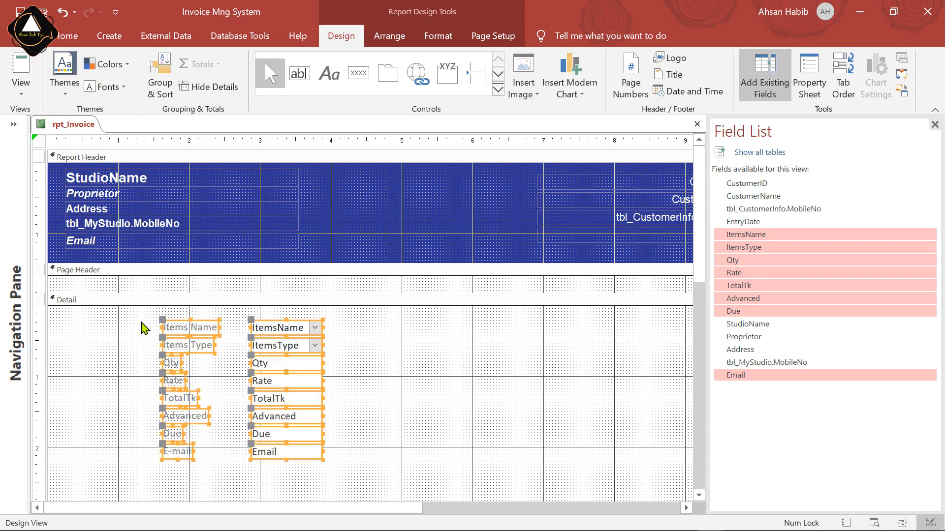
{"action": "left_click", "coordinate": [396, 43]}
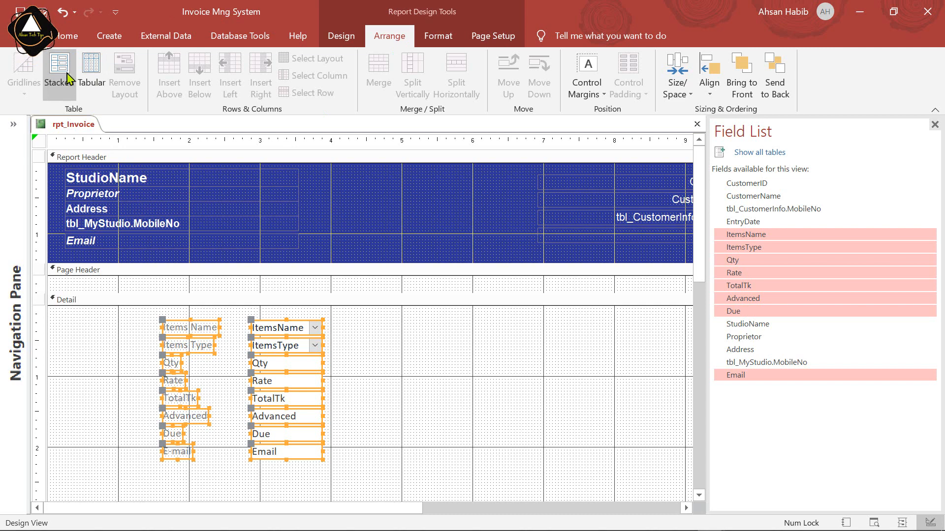
{"action": "left_click", "coordinate": [97, 83]}
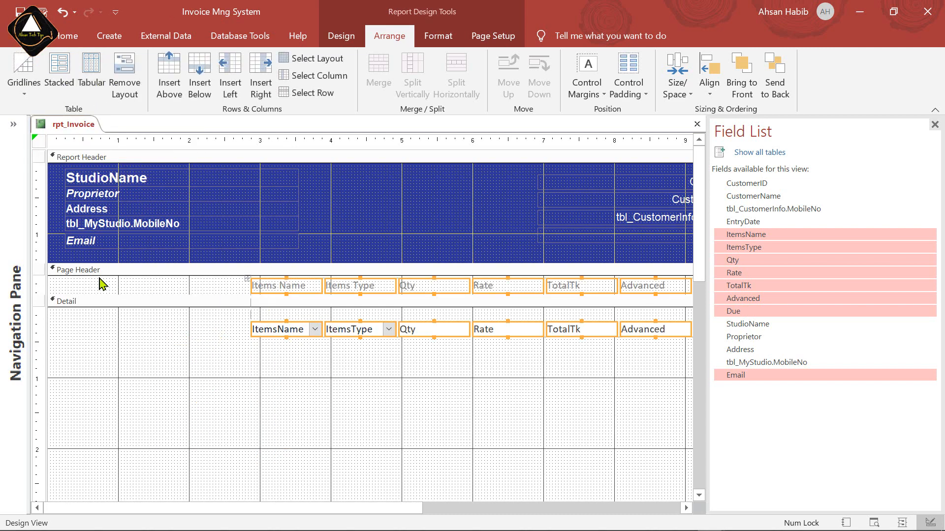